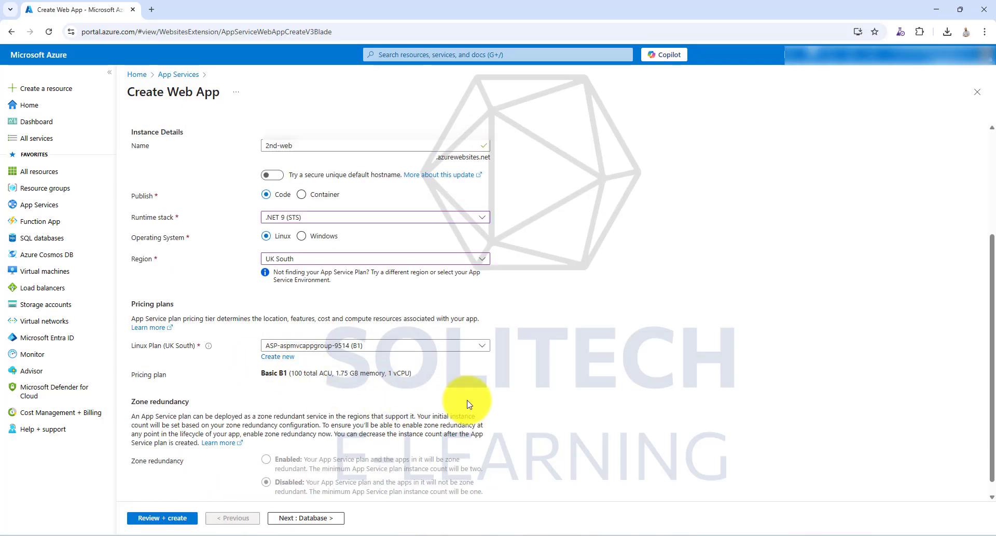
scroll(395, 426, down, 1)
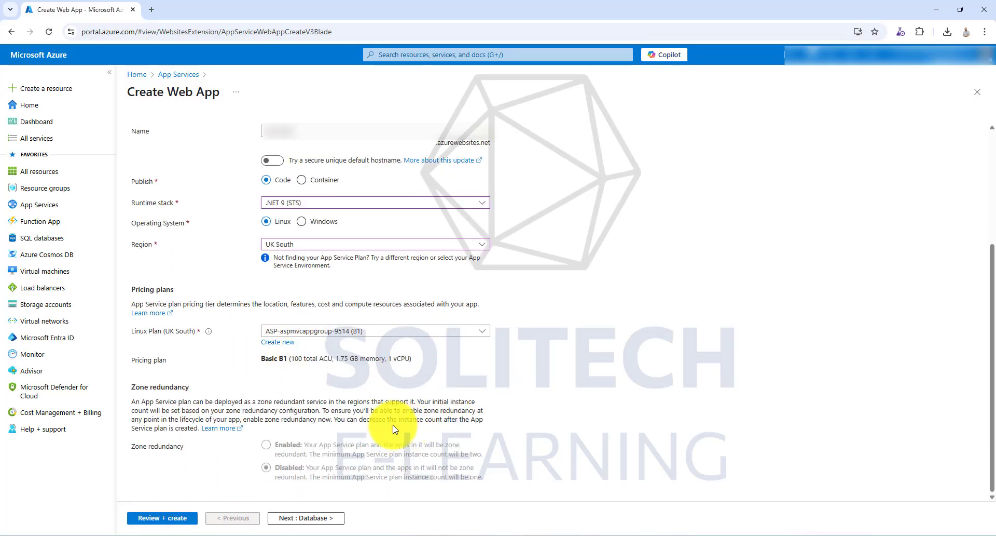
- Leave the web app's database settings as they are, enable basic authentication in its deployment settings, and continue to networking
click(303, 517)
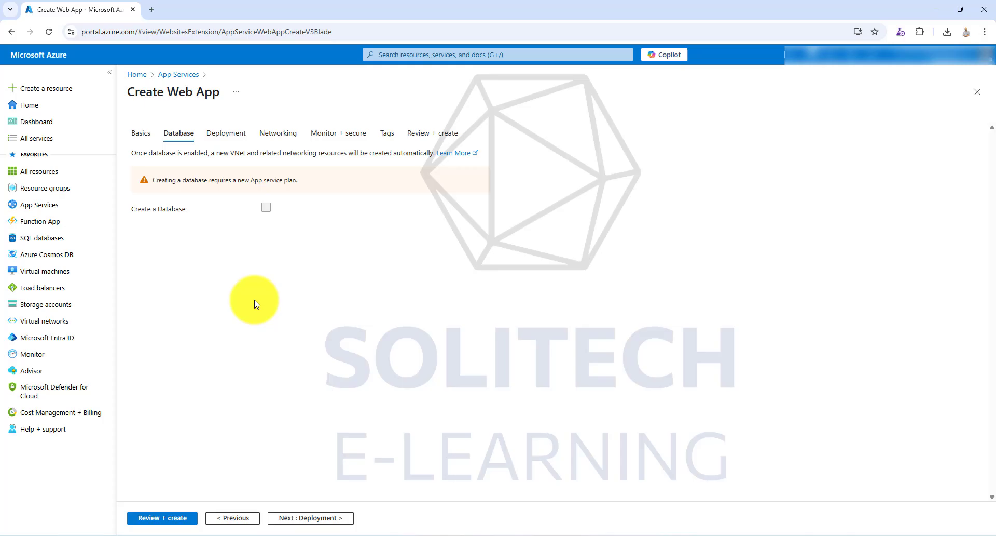
click(223, 135)
scroll(269, 319, down, 1)
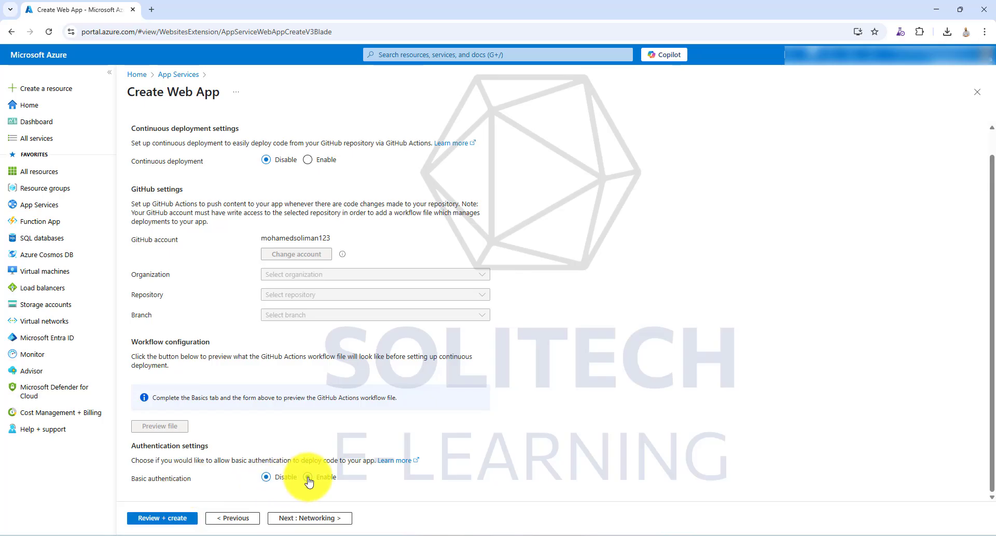
click(308, 478)
click(307, 517)
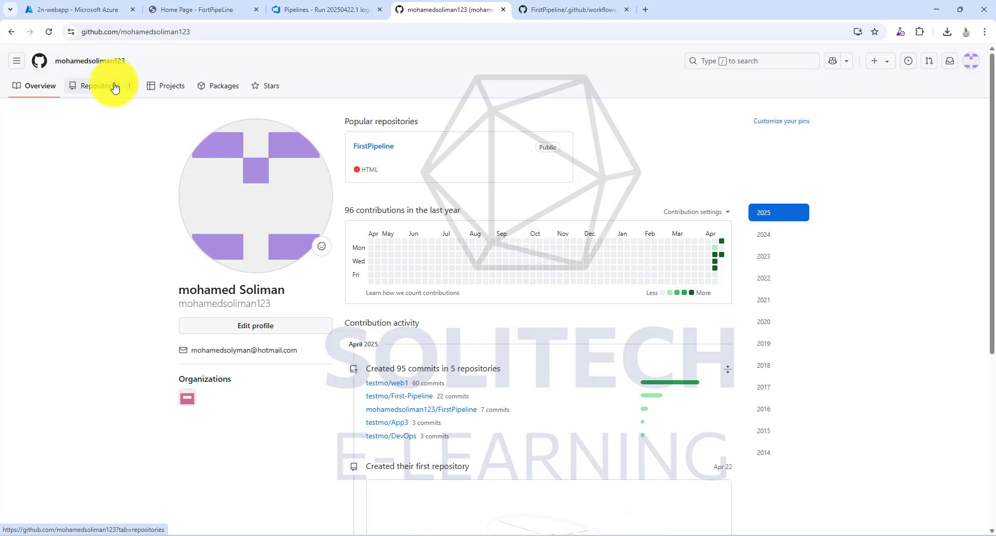
- Create a new public GitHub repository named First-Pipeline from the account's repositories page
click(102, 88)
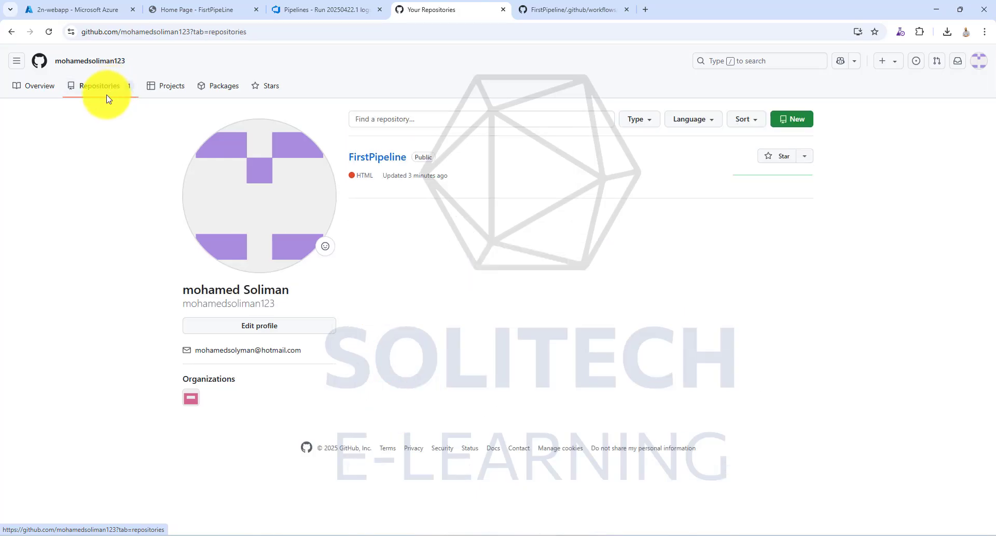
click(787, 127)
click(452, 186)
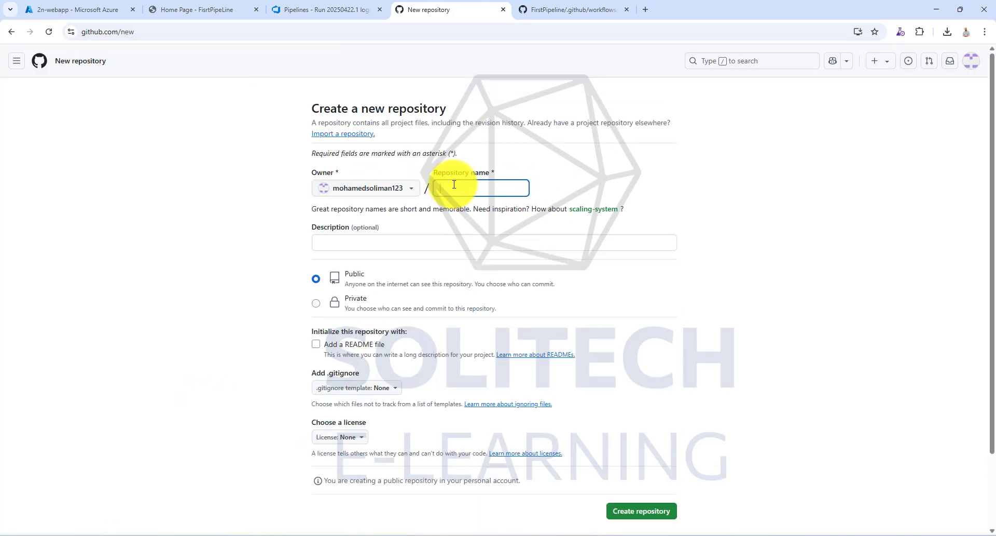
text(First-Pipeline)
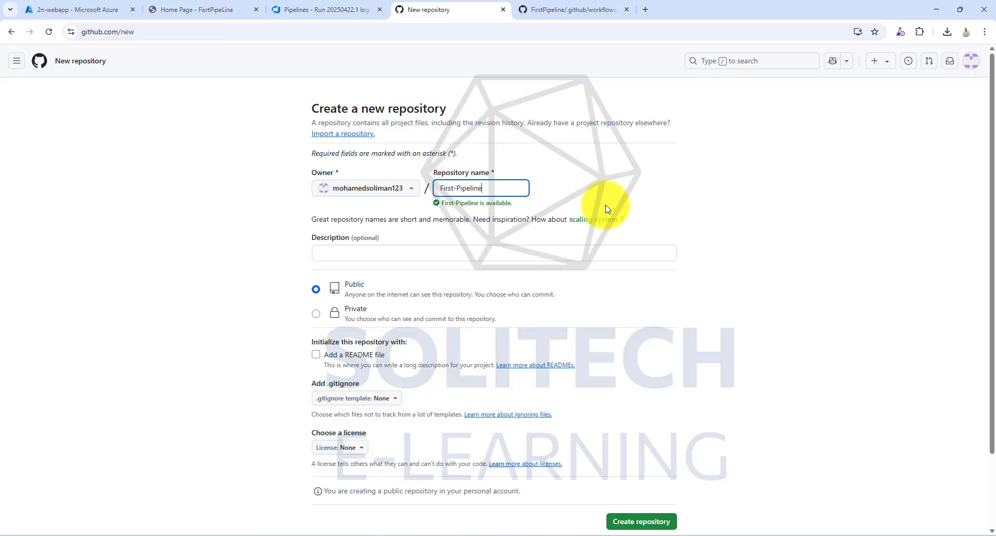
click(660, 523)
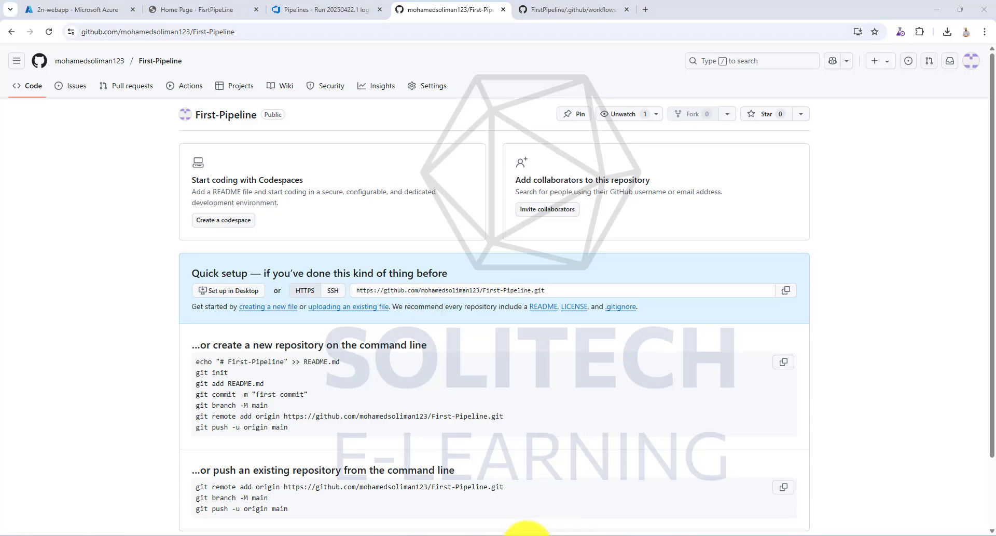
- Switch to GitHub Desktop, clone the First-Pipeline repository to its suggested local path, and show its folder in File Explorer
click(523, 528)
click(32, 7)
click(45, 58)
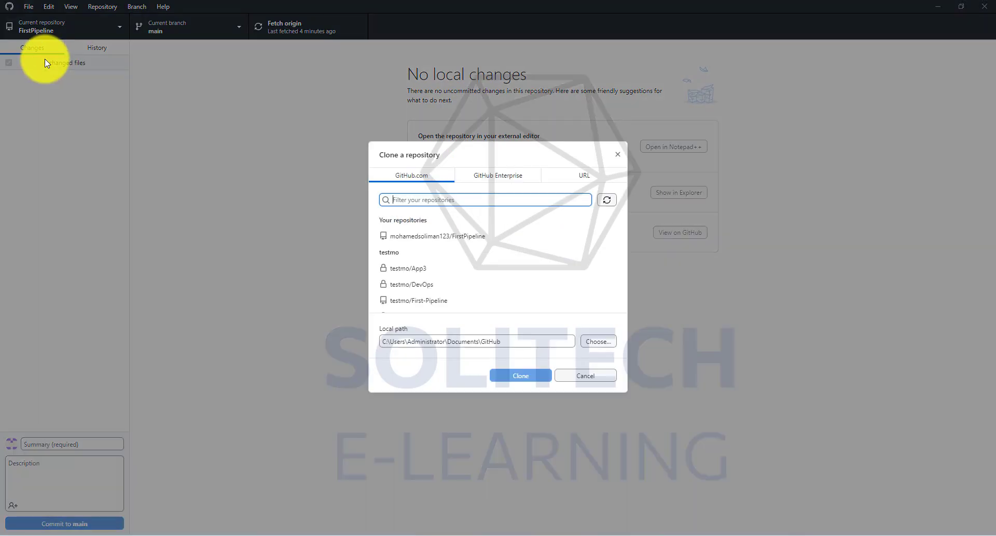
click(607, 199)
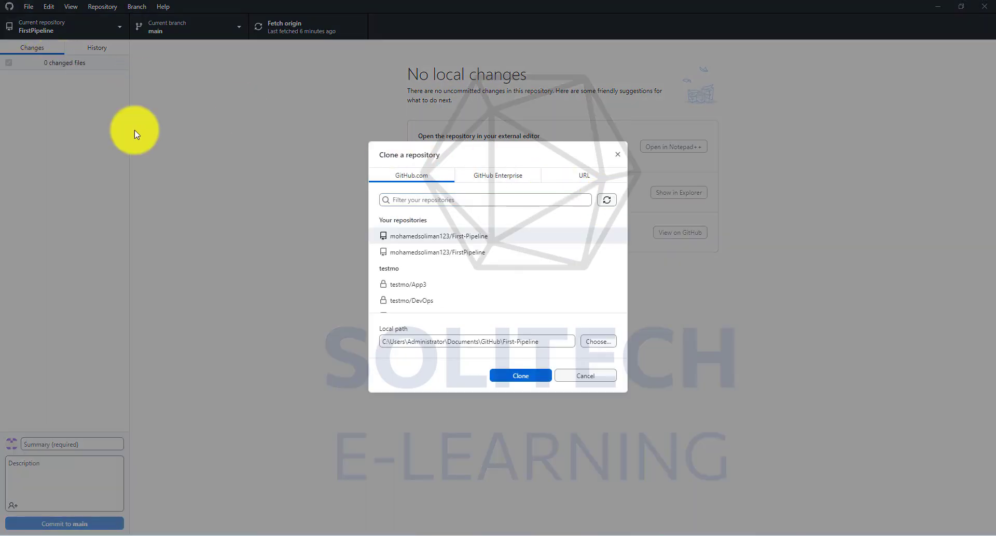
click(459, 235)
click(530, 375)
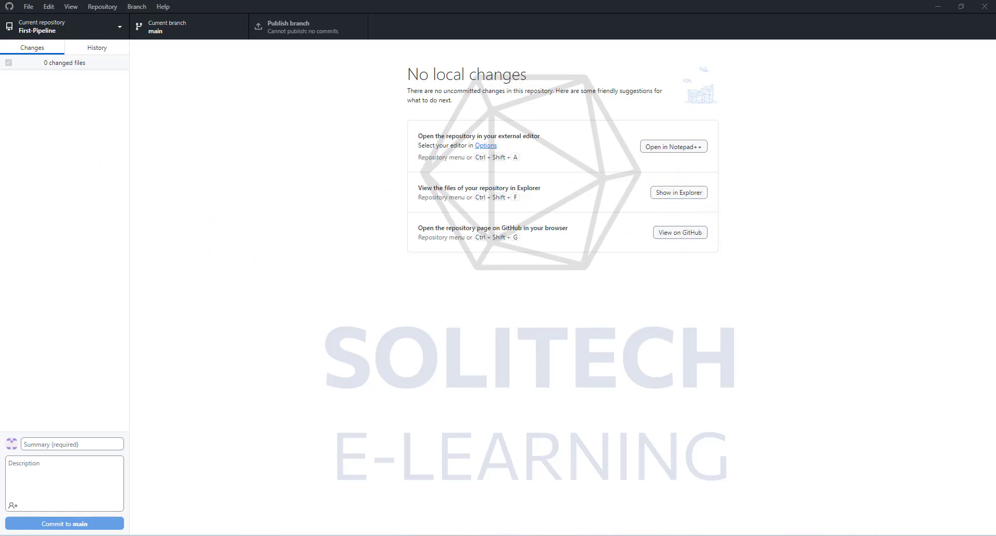
key(ctrl+shift+f)
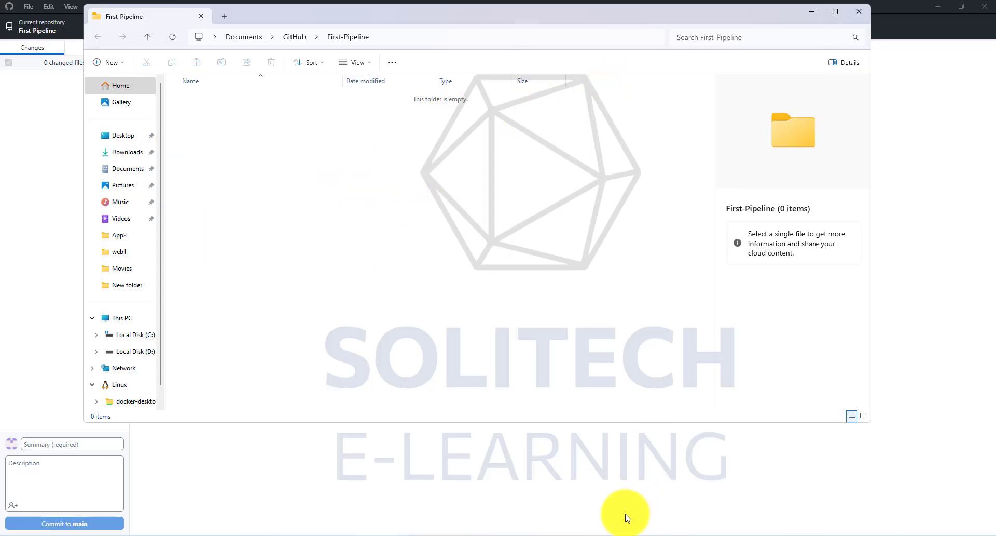
- Switch to Visual Studio, run the FisrtPipeLine project with the http profile to check its page, and close the browser
click(602, 528)
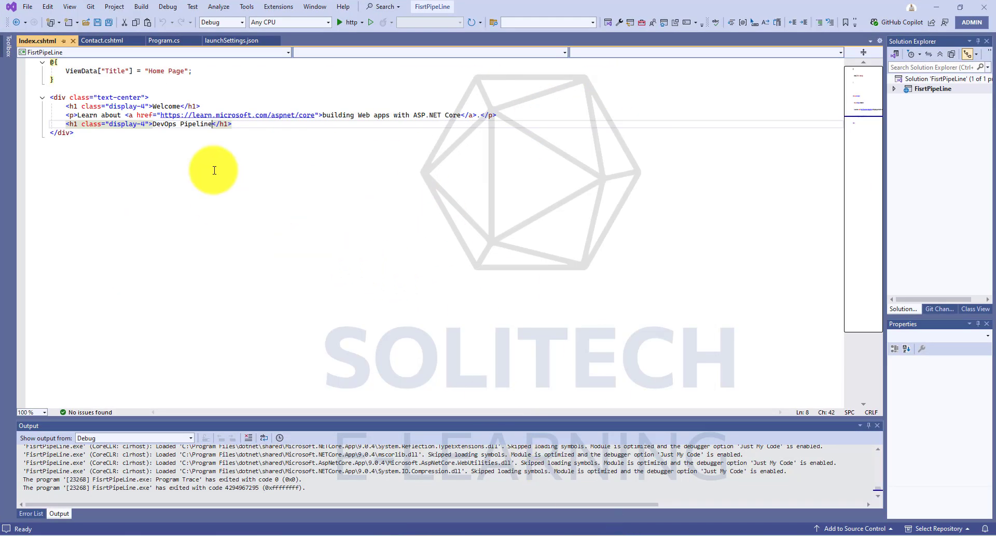
click(894, 89)
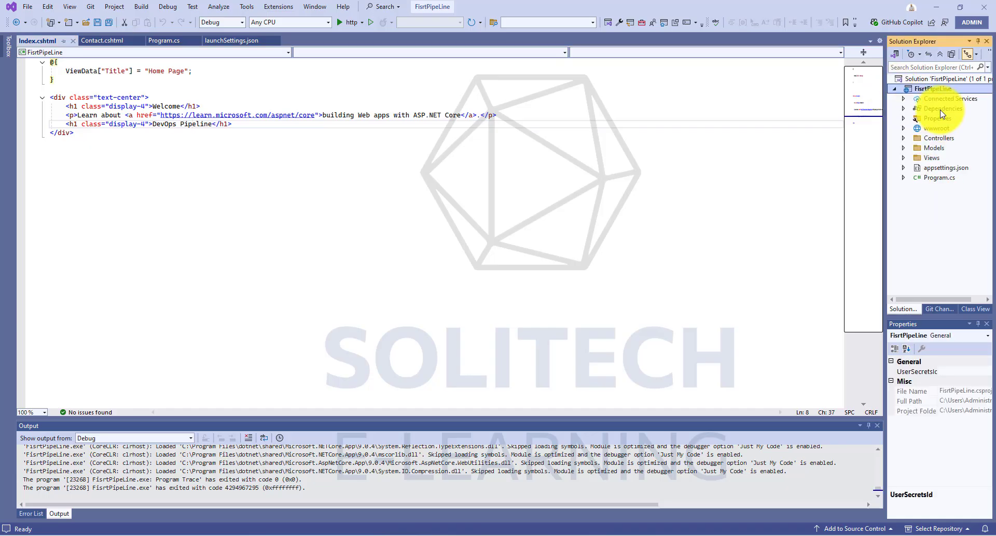
click(354, 23)
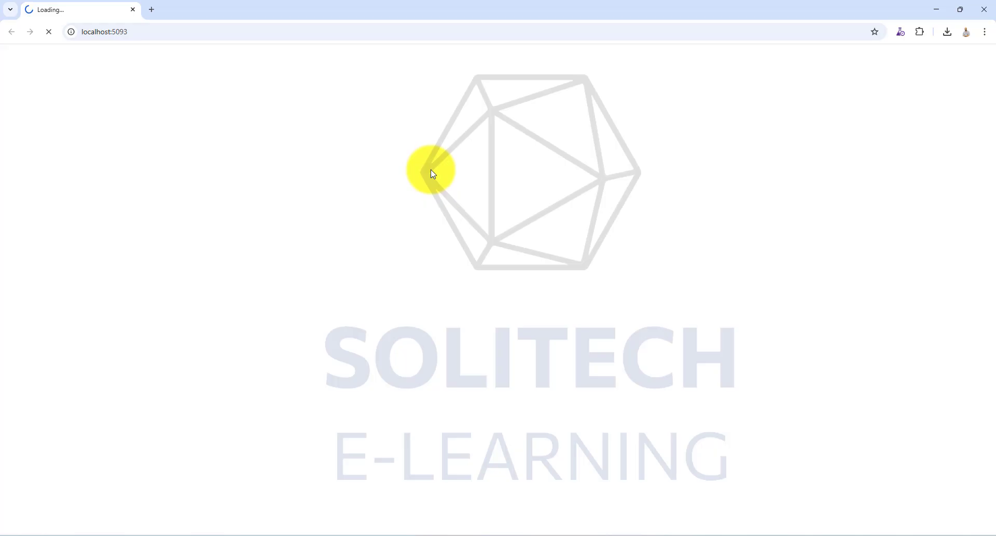
click(155, 59)
click(985, 9)
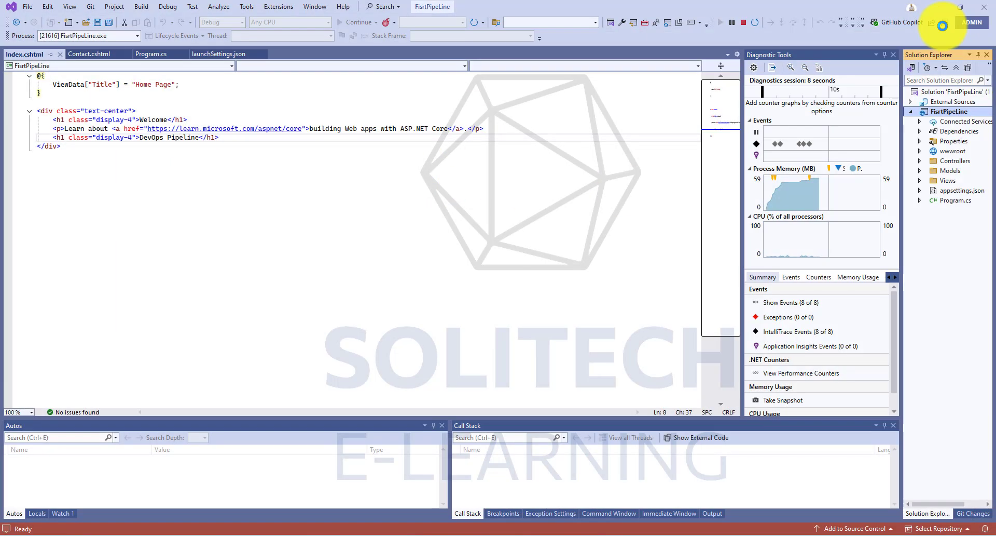
- Open the FisrtPipeLine project's folder in File Explorer and copy all its files and subfolders
right_click(940, 88)
click(876, 469)
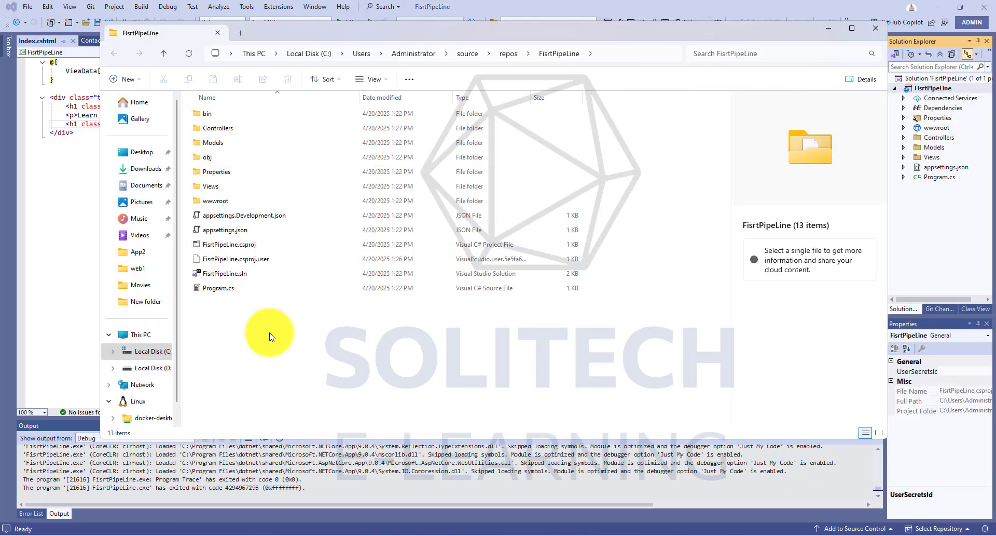
drag(269, 335, 204, 113)
key(ctrl+c)
click(876, 28)
- Paste the copied project files into the cloned First-Pipeline repository folder and close that folder window
click(435, 535)
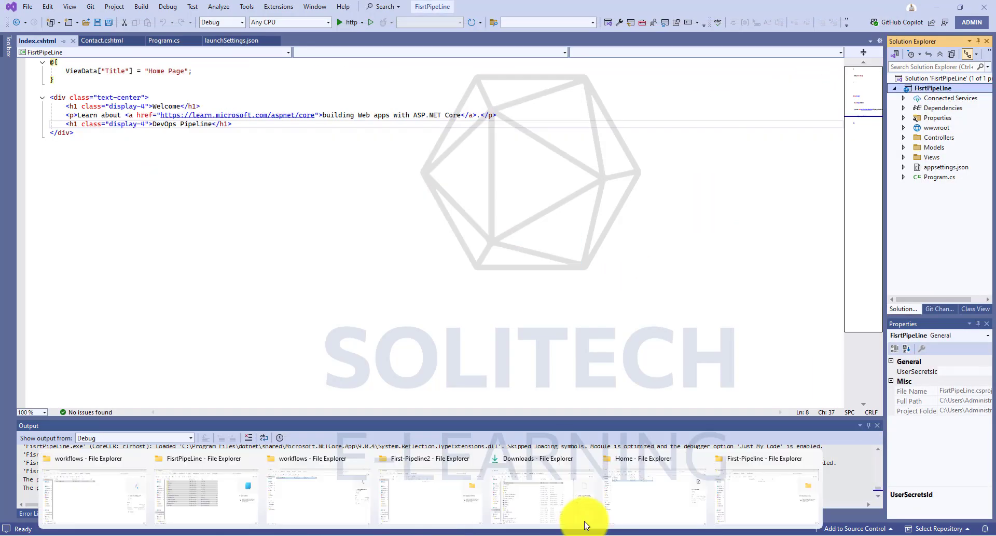
click(779, 498)
right_click(345, 186)
click(357, 199)
click(859, 11)
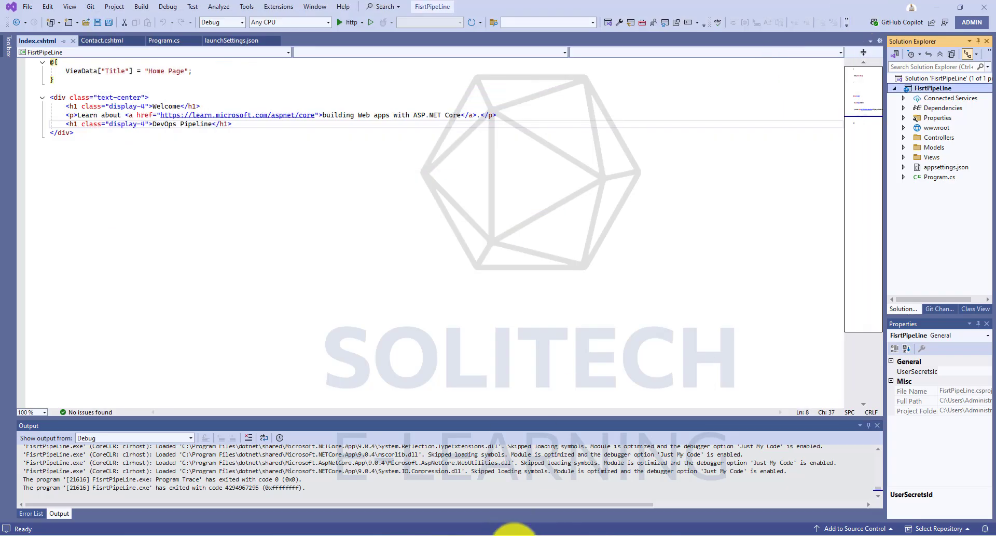
- In GitHub Desktop, commit all the added project files to main with the summary "Upload Project" and publish the branch
click(513, 535)
click(62, 442)
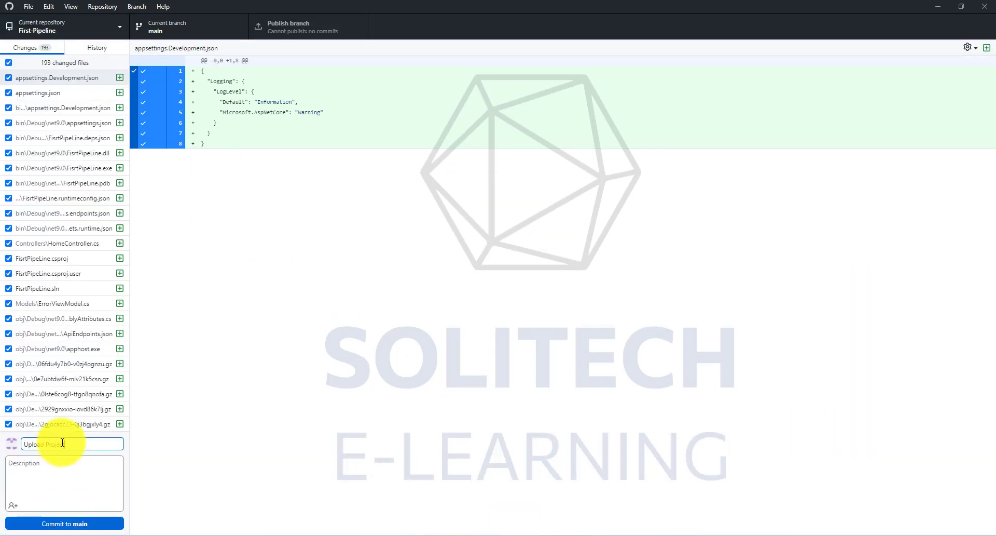
click(78, 523)
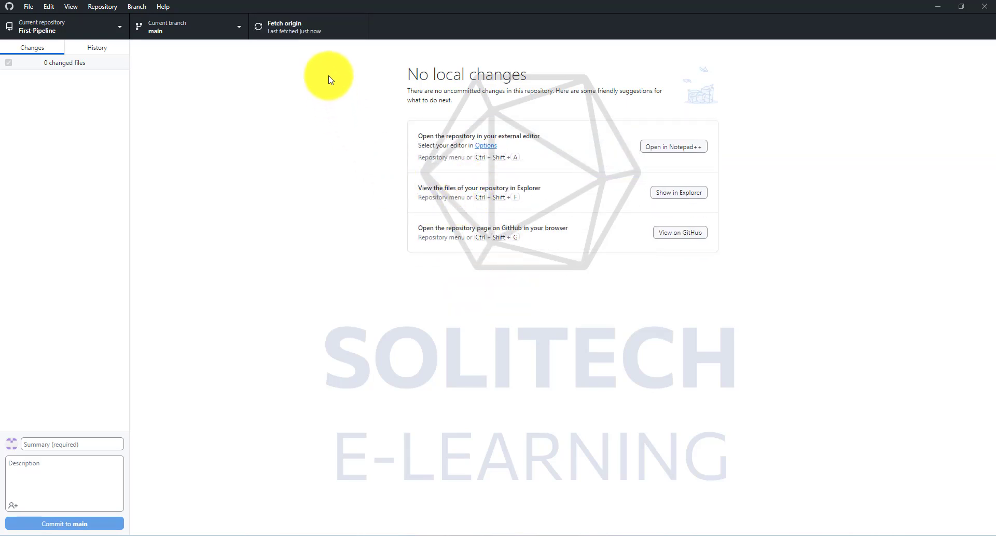
- Return to the browser and refresh the First-Pipeline repository page on GitHub to check the uploaded files
click(938, 7)
click(940, 4)
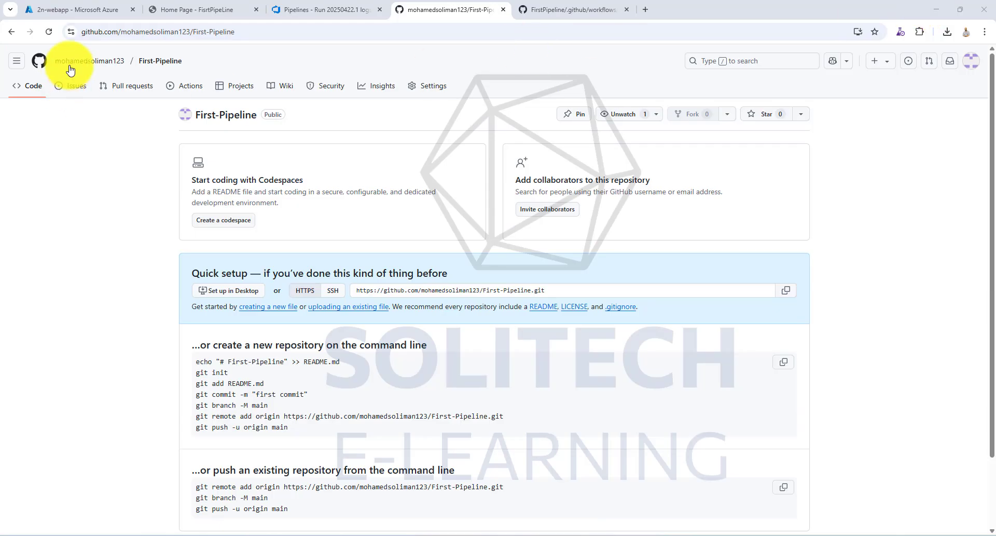
click(49, 32)
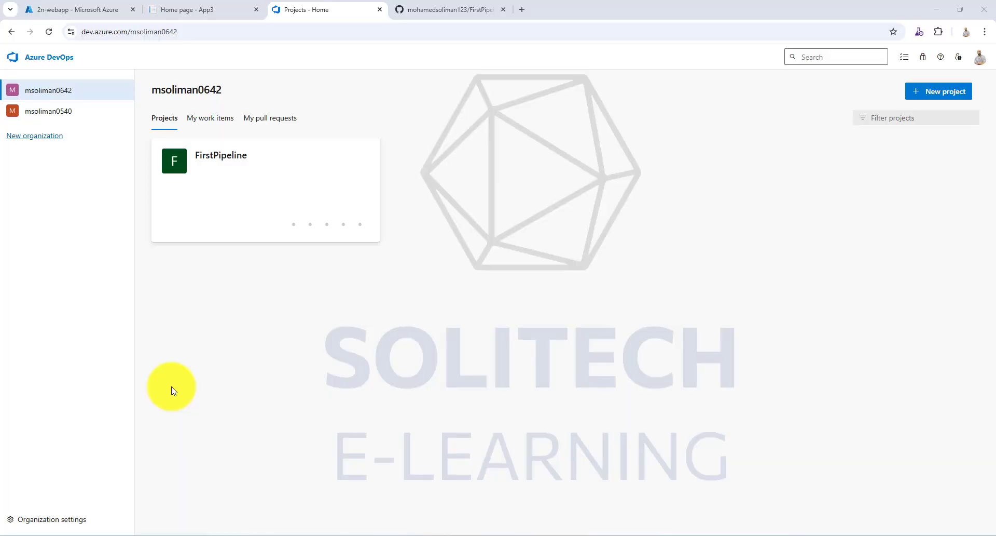
- Create a pipeline in the FirstPipeline Azure DevOps project with GitHub as source, list all repositories, and select the FirstPipeline repository
click(326, 225)
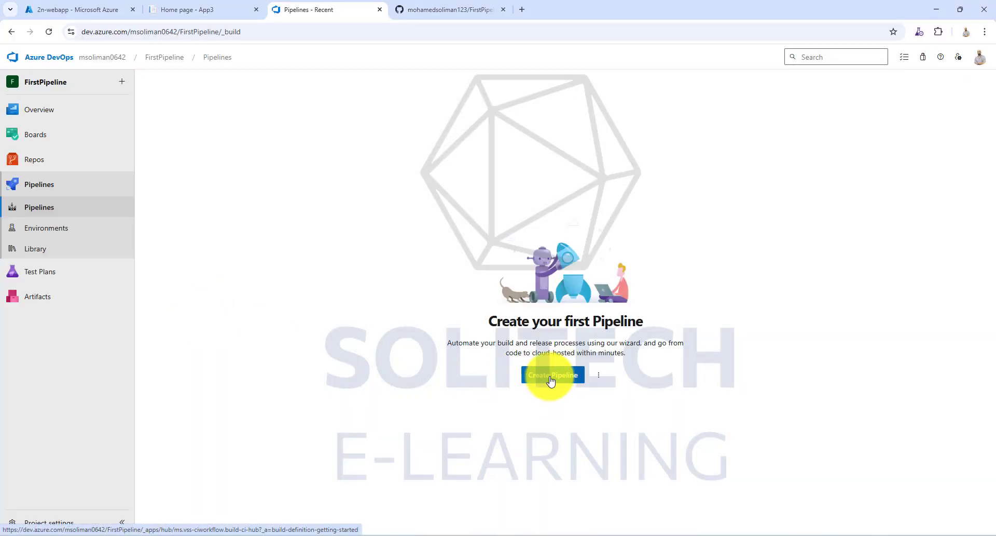
click(543, 382)
click(203, 230)
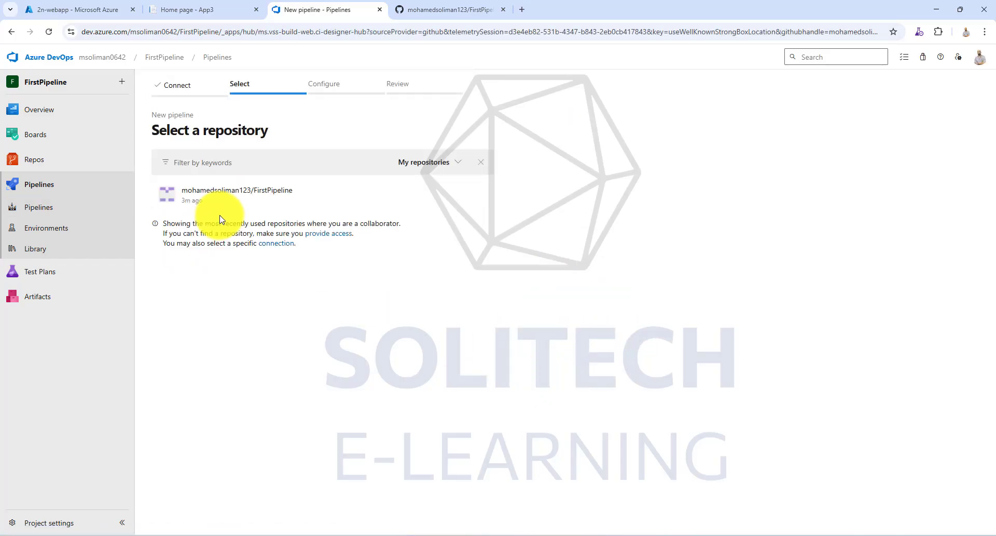
click(457, 163)
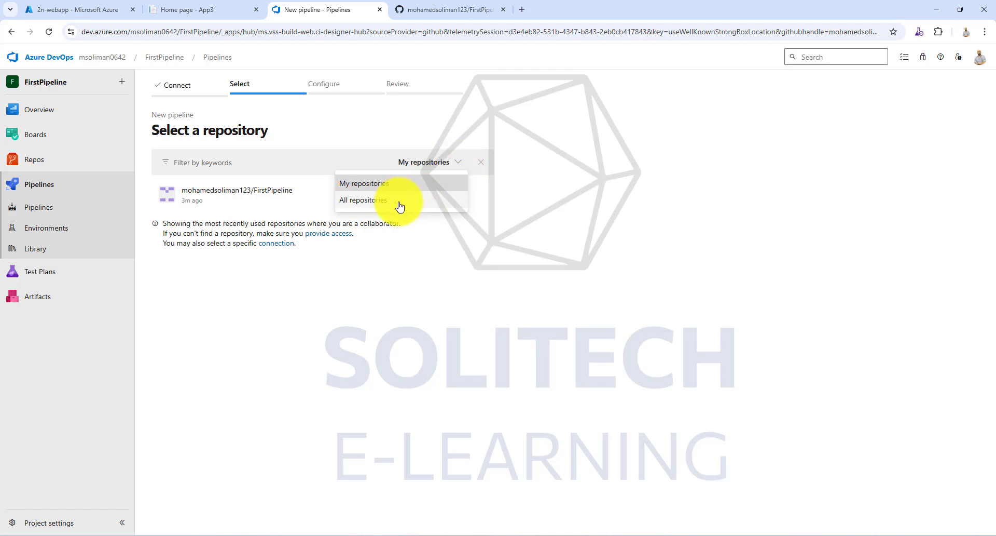
click(399, 202)
click(306, 201)
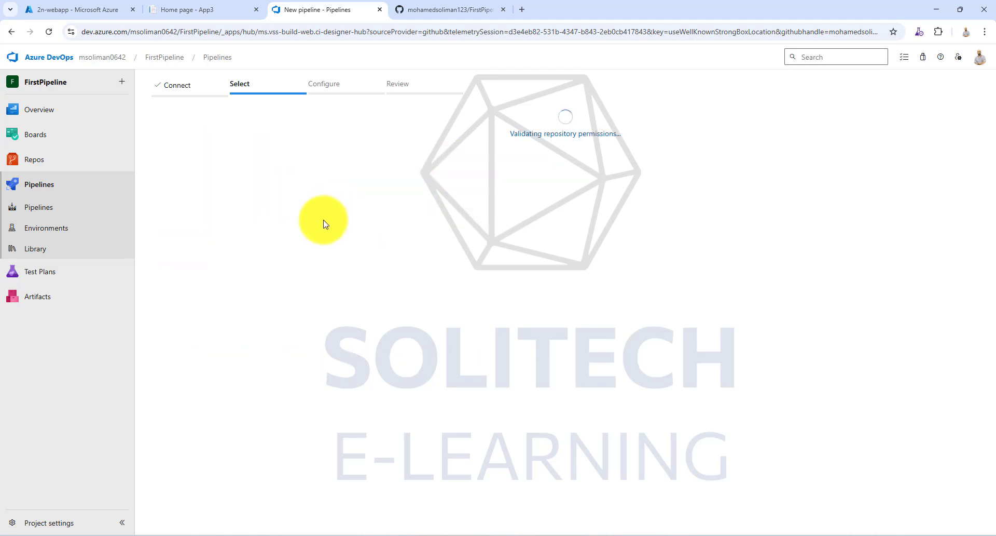
- Approve and install Azure Pipelines for only the FirstPipeline repository, and confirm access with the GitHub account password
scroll(400, 327, down, 2)
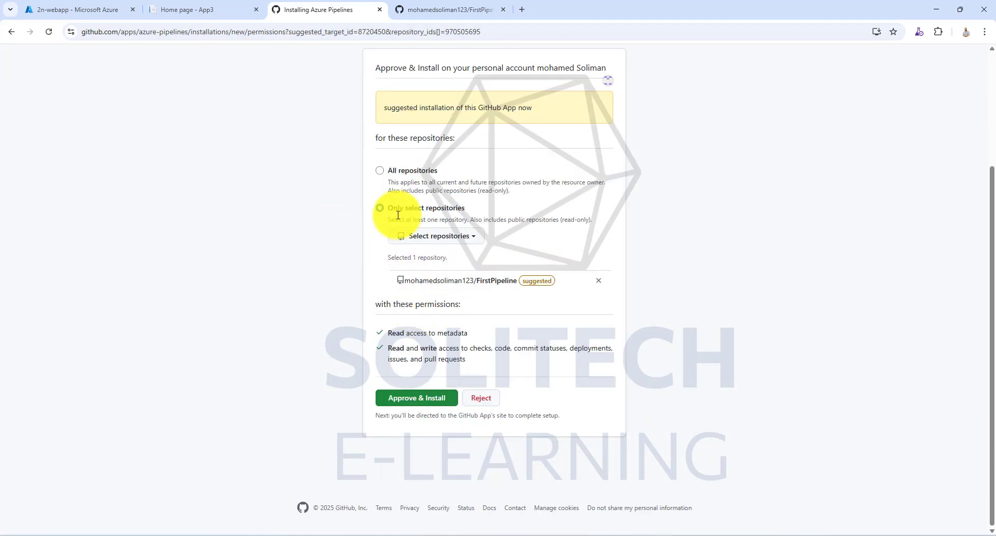
click(431, 398)
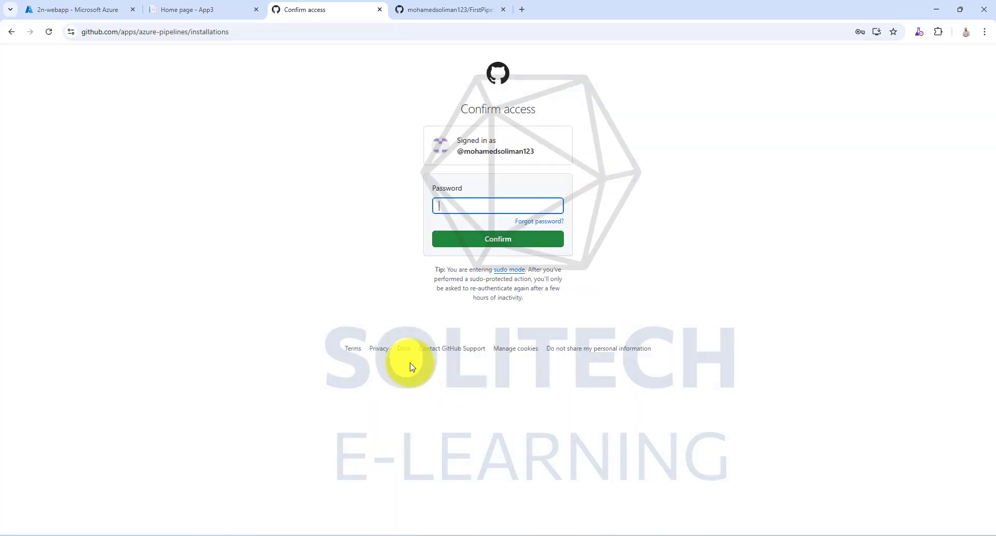
click(483, 202)
click(502, 232)
click(489, 240)
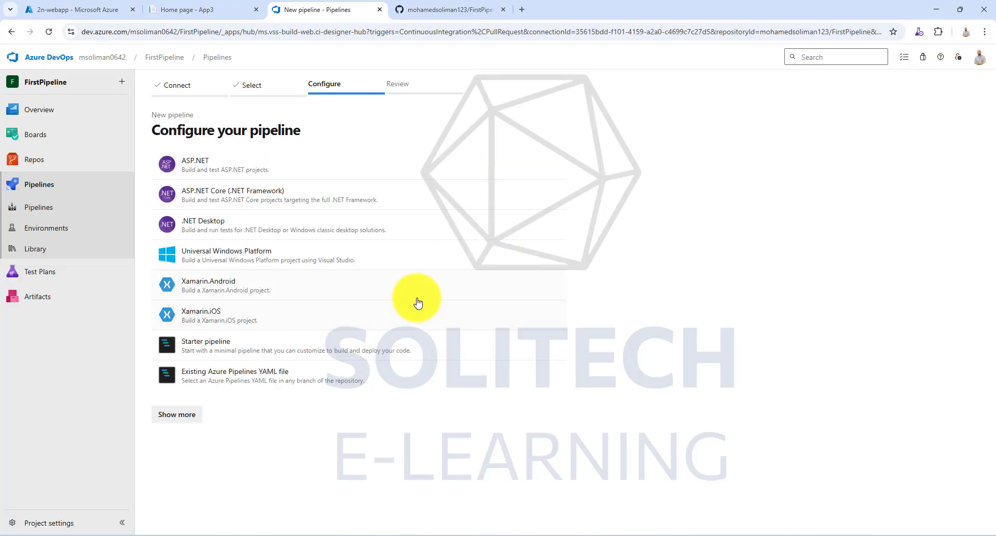
- Configure the pipeline with the ASP.NET Core (.NET Framework) template and review the generated YAML to its end
click(231, 201)
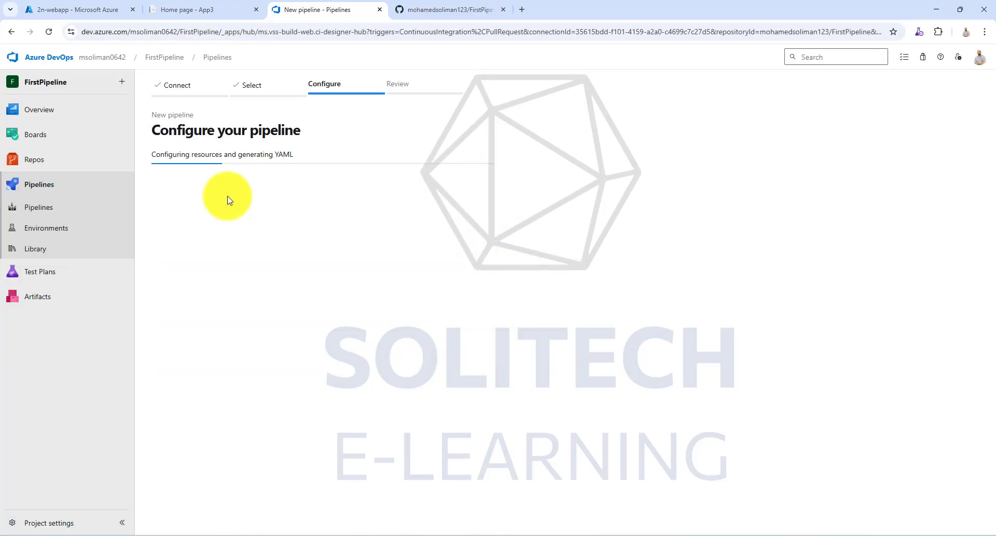
scroll(289, 249, down, 4)
scroll(289, 250, down, 2)
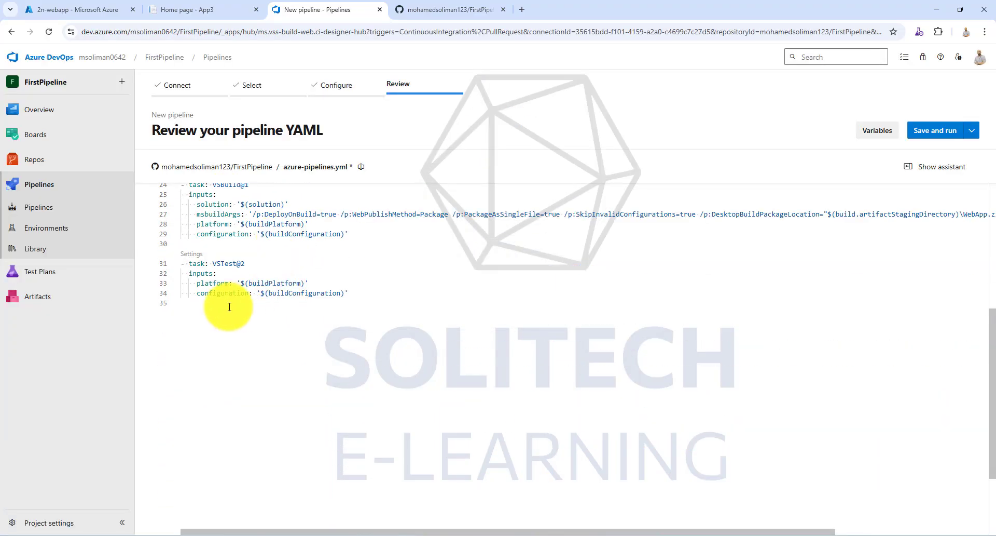
- Add a blank line at the end of the pipeline YAML, search the task assistant for web, and choose the Azure Web App task
click(189, 311)
key(Return)
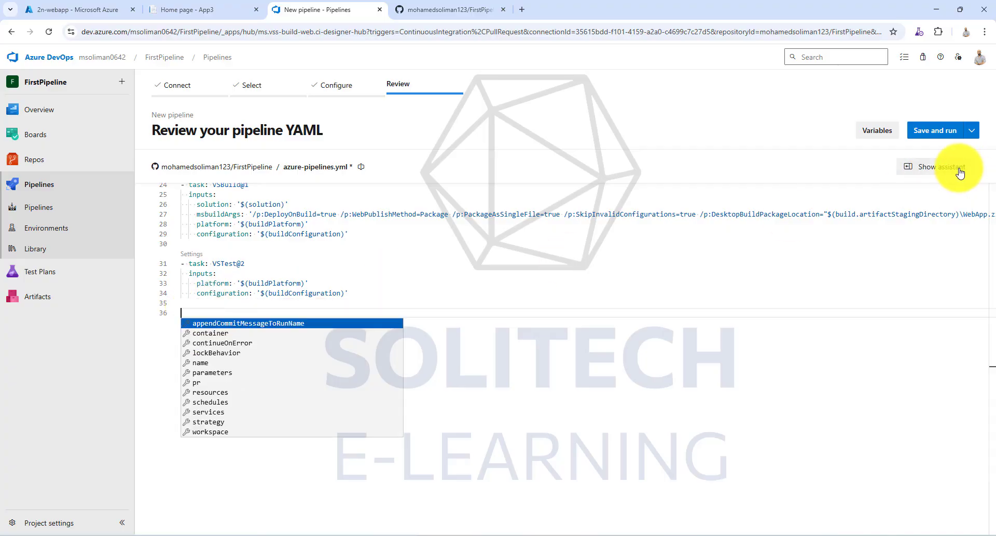
click(954, 166)
text(we)
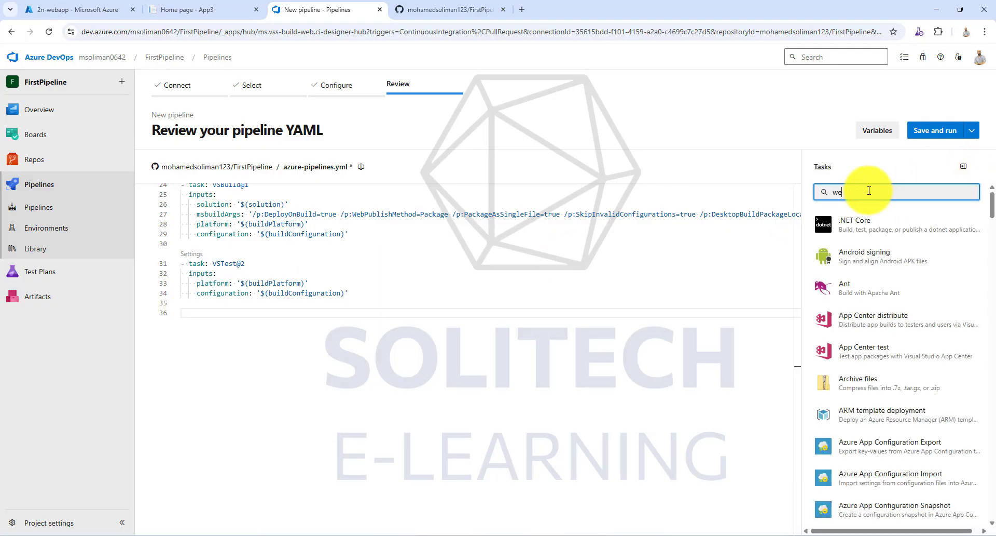
text(b)
click(866, 318)
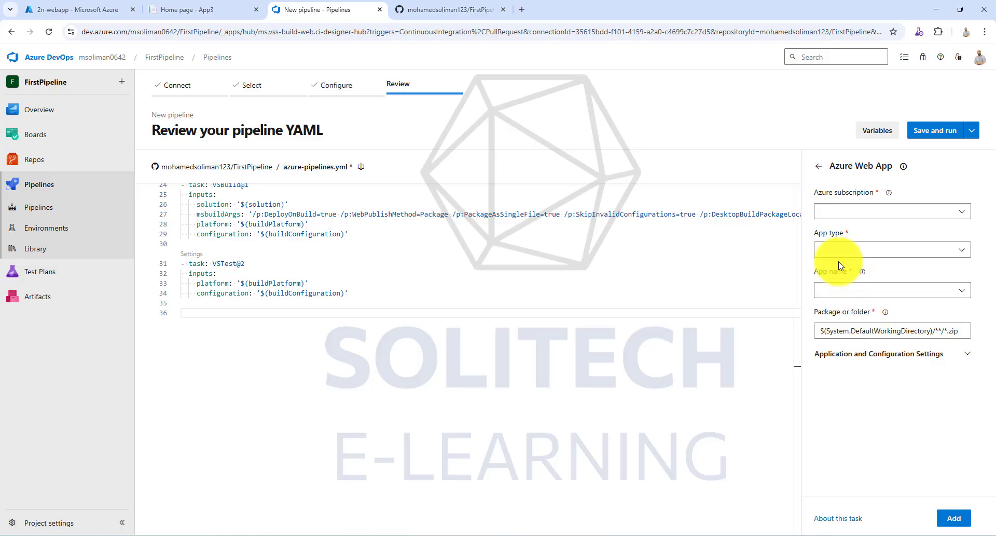
- Add the Azure Web App task with the Azure subscription, Web App on Linux, app 2n-webapp, package D:/a/1/a/*.zip and runtime stack .NET 9.0
click(909, 210)
click(892, 250)
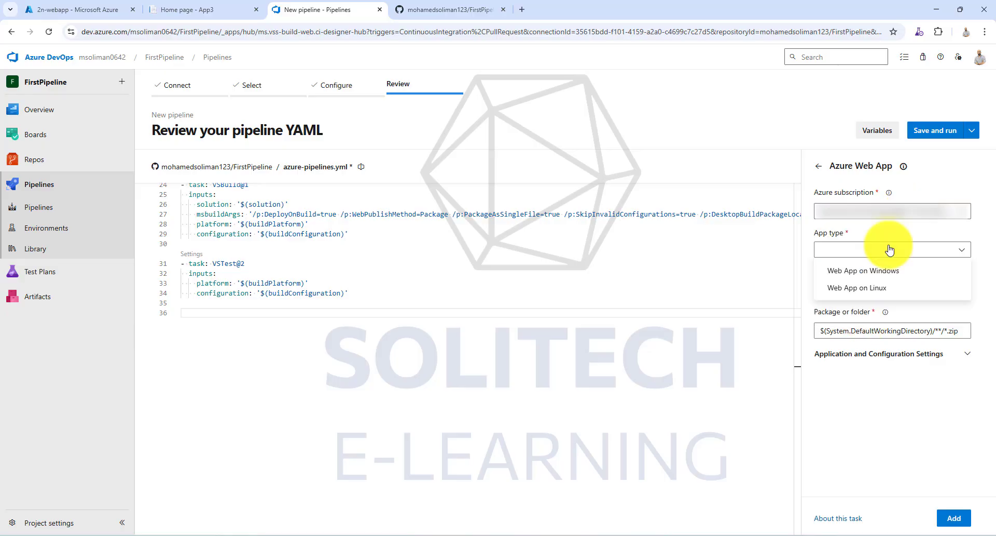
click(879, 287)
click(963, 294)
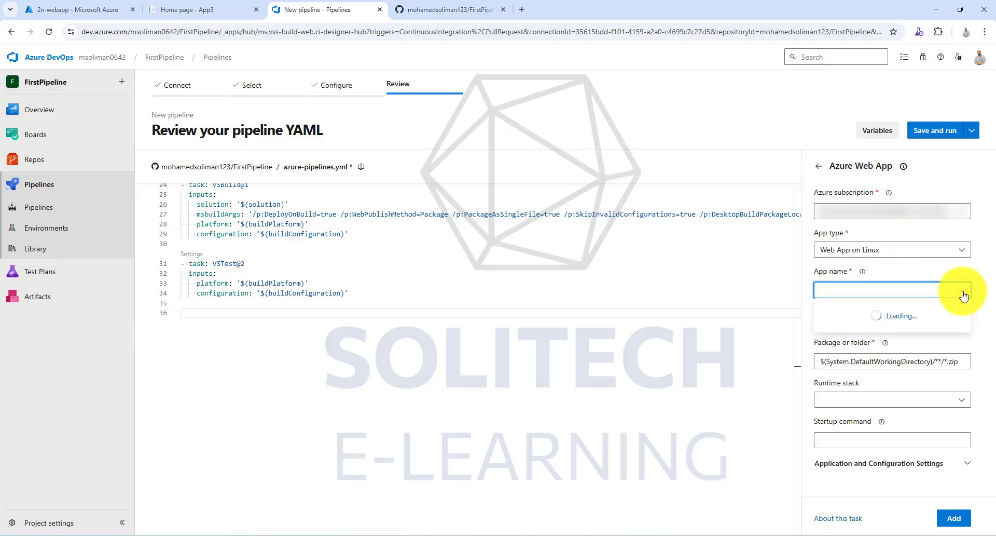
click(872, 312)
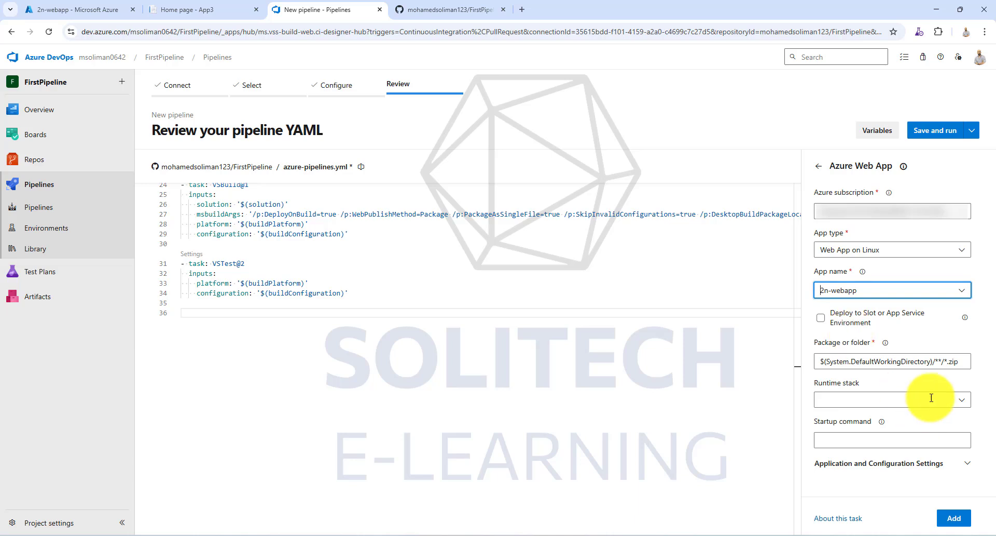
click(957, 400)
click(853, 269)
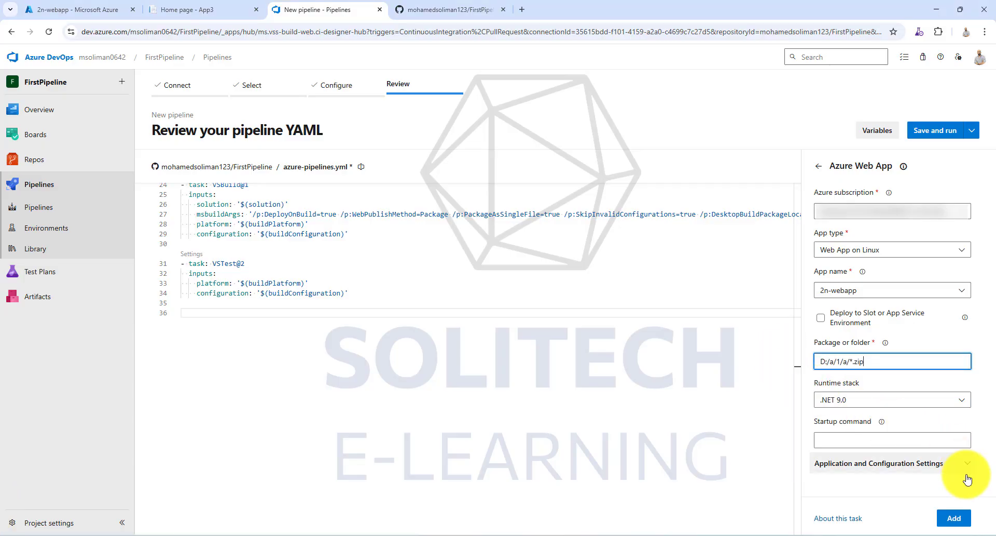
click(954, 517)
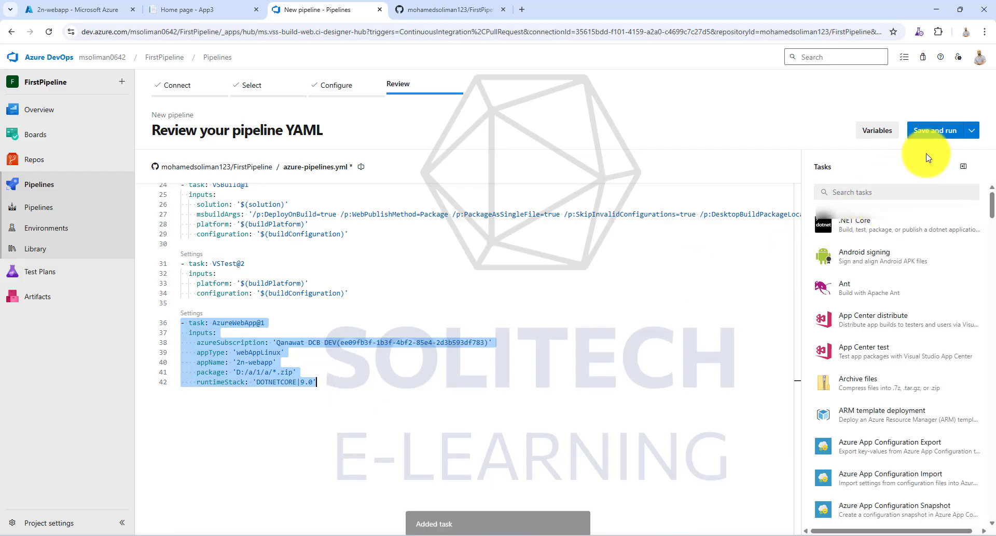
- Save and run the pipeline, committing azure-pipelines.yml directly to the main branch, and open the run's job
click(935, 130)
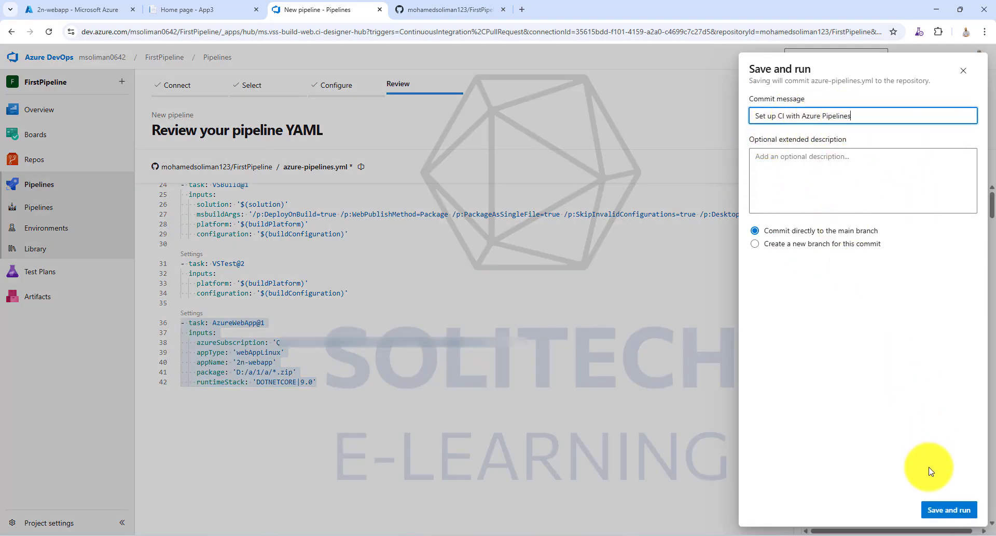
click(949, 514)
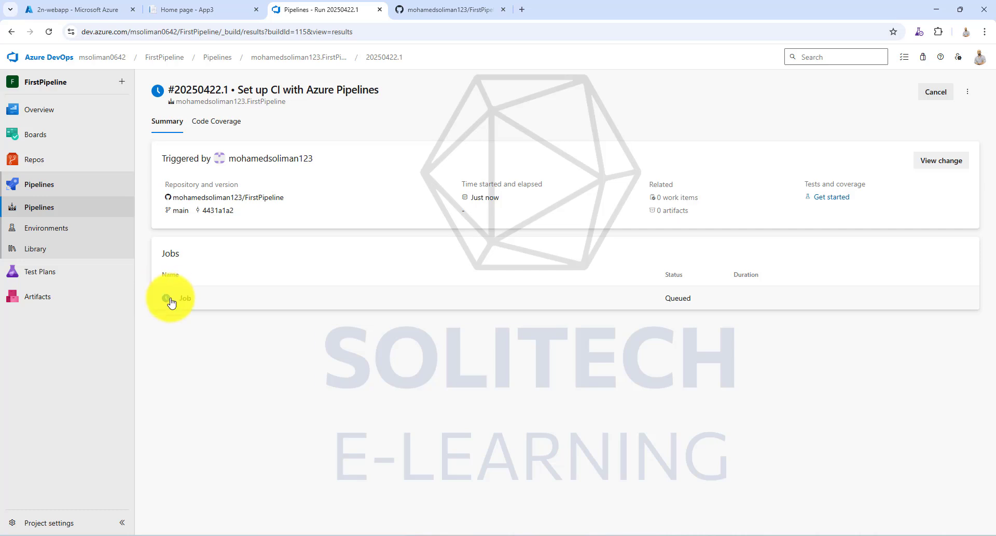
click(341, 293)
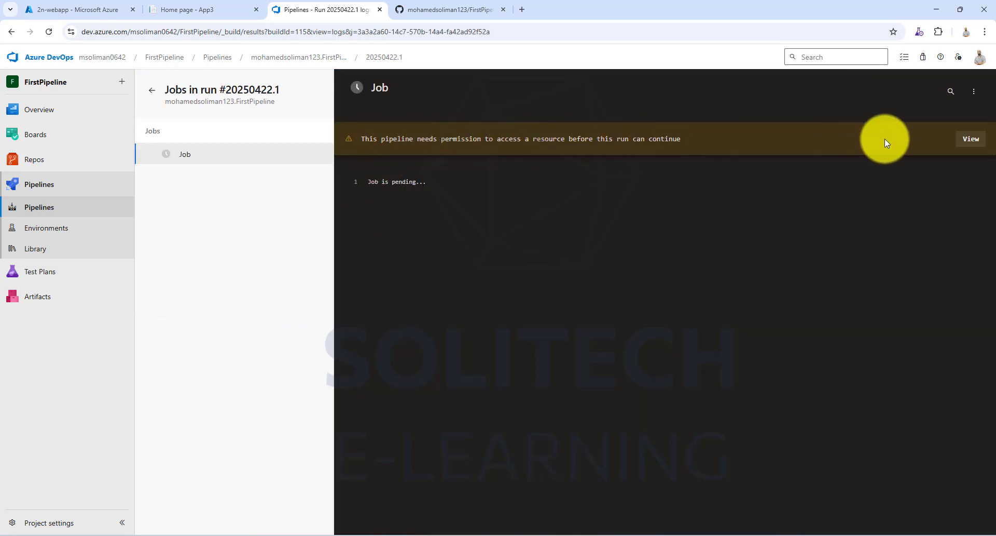
- Review the job's pending permission check and permit the pipeline to use the service connection
click(968, 143)
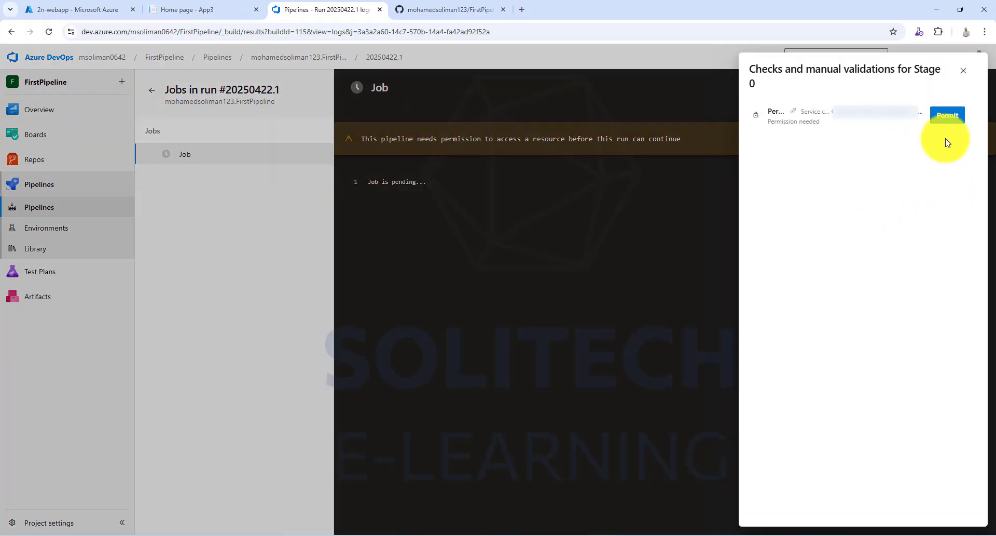
click(955, 124)
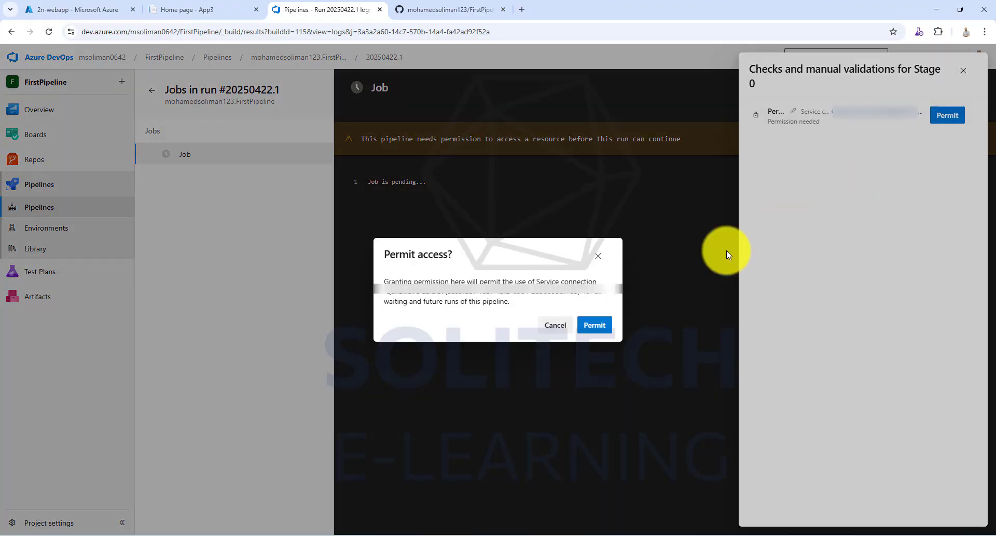
click(602, 325)
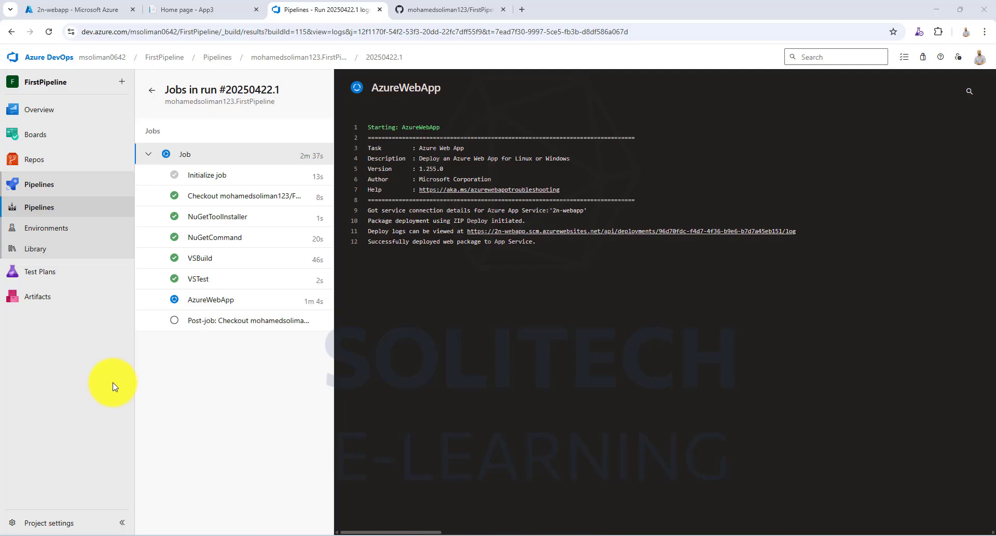
- Switch to the FirstPipeline repository on GitHub and configure the Actions workflow template "Deploy a .NET Core app to an Azure Web App"
click(50, 32)
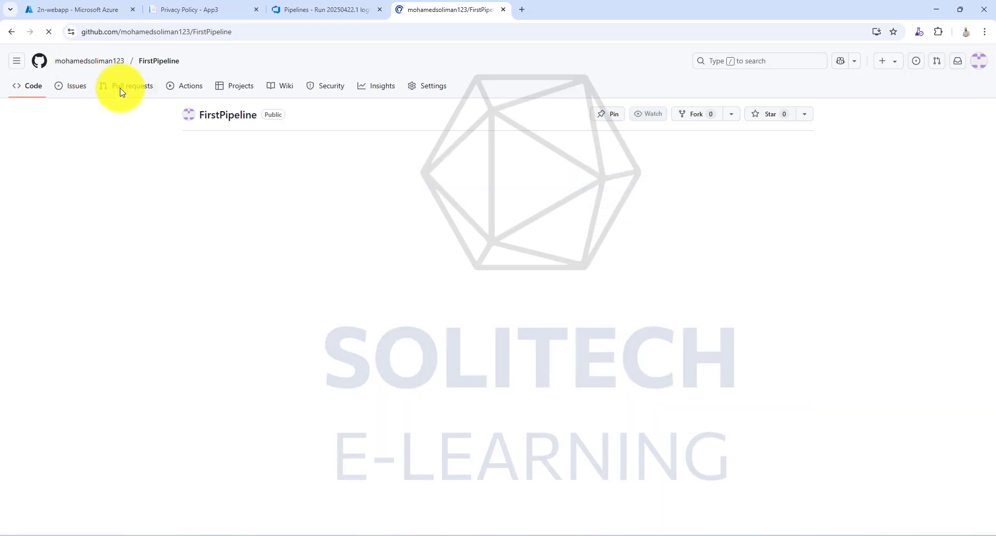
click(182, 95)
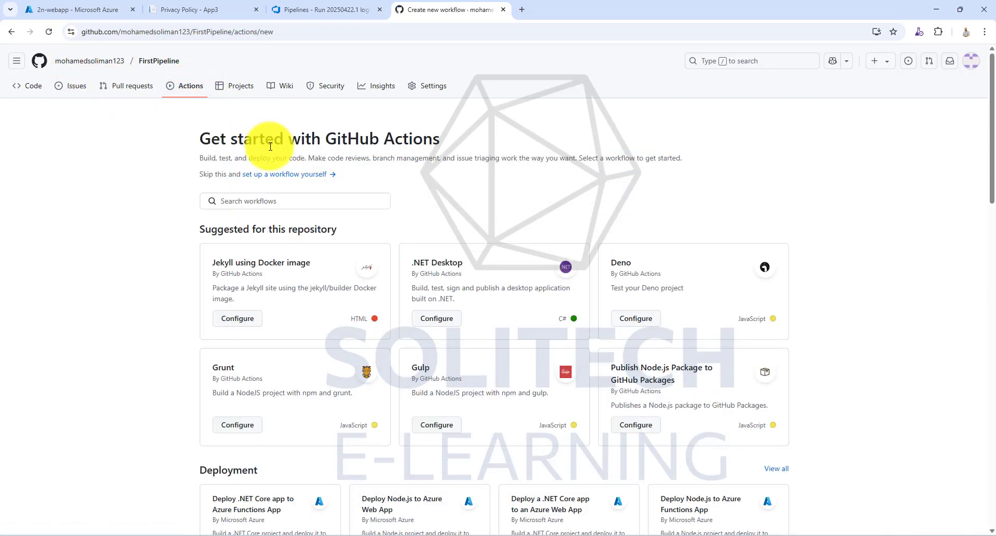
scroll(270, 146, down, 2)
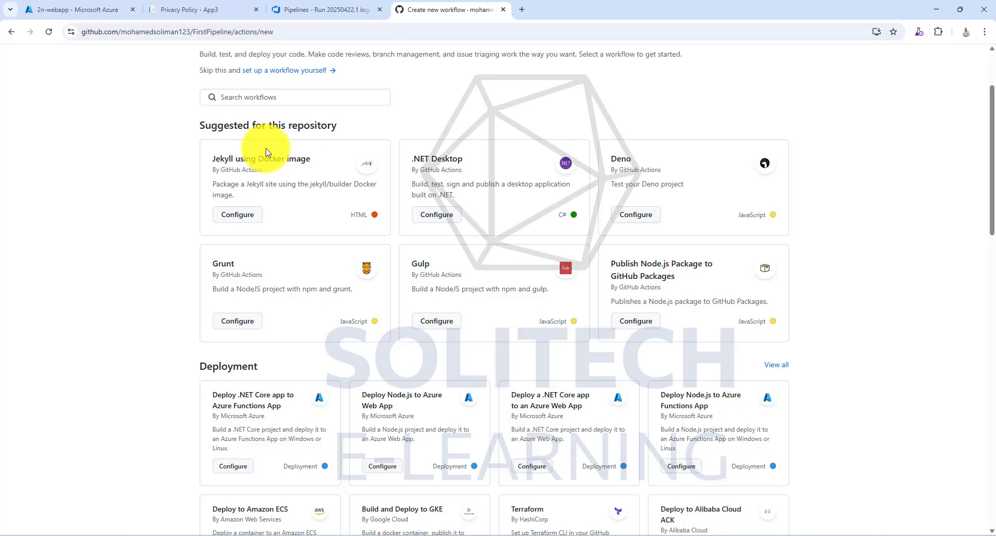
click(538, 469)
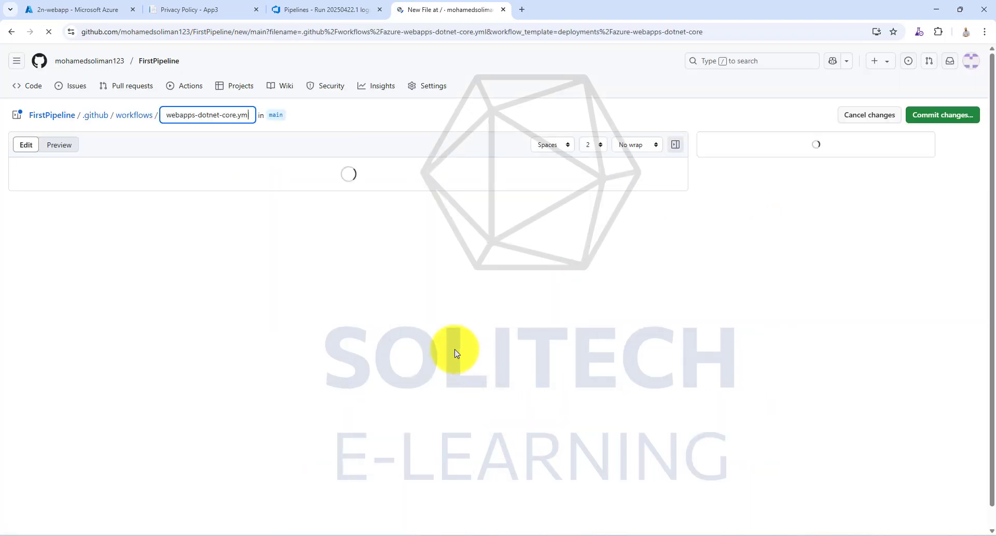
- Set dotnet-version in the workflow's Set up .NET Core step to '9.x'
scroll(331, 330, down, 3)
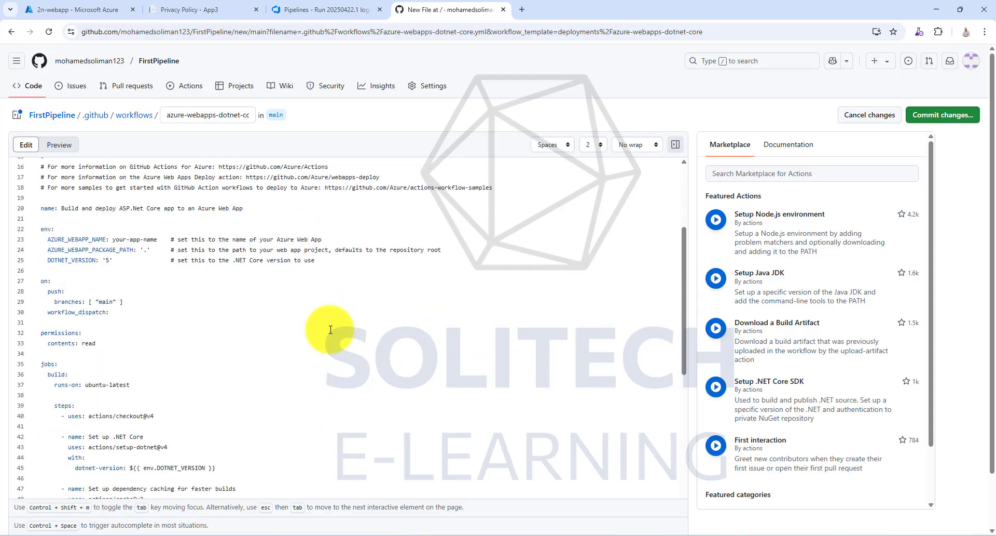
scroll(331, 329, down, 2)
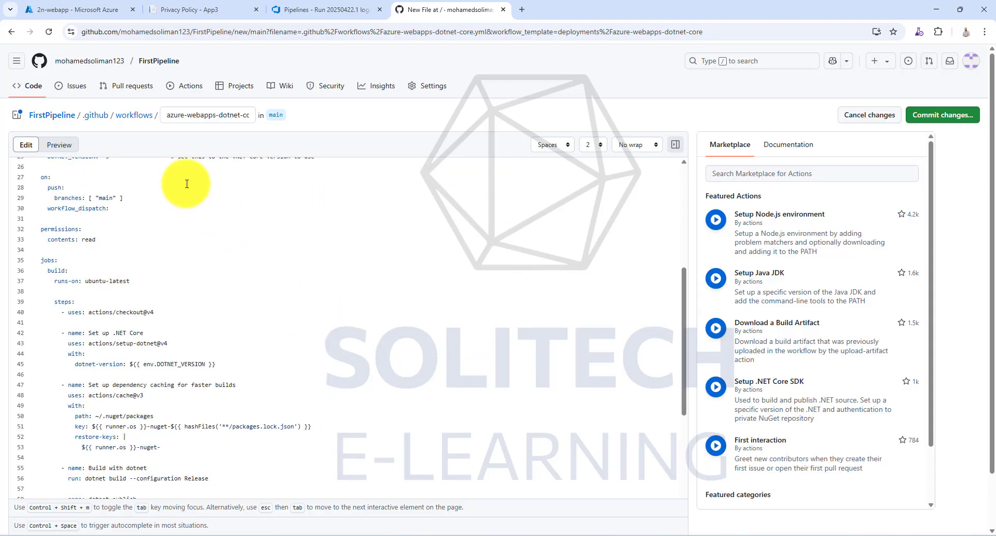
scroll(71, 291, up, 2)
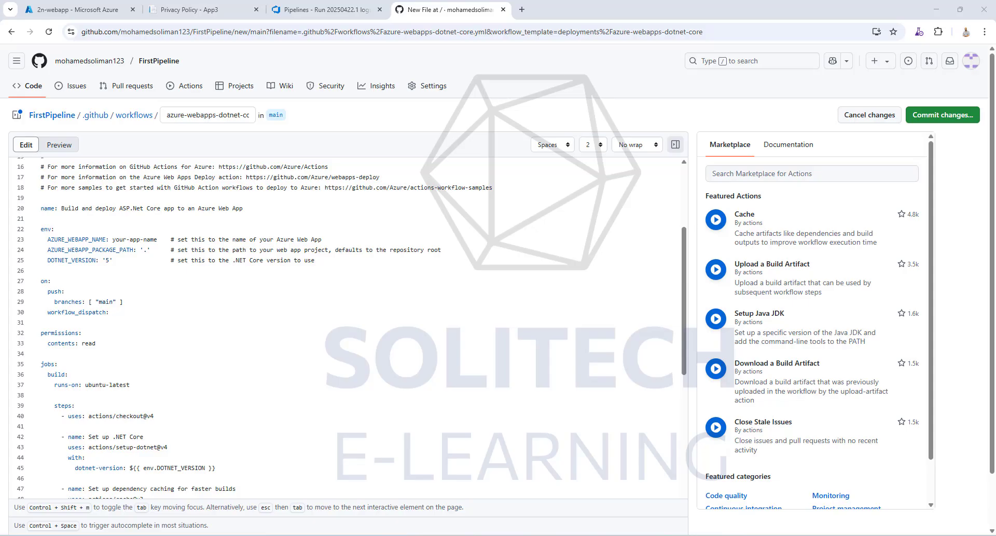
scroll(89, 327, down, 1)
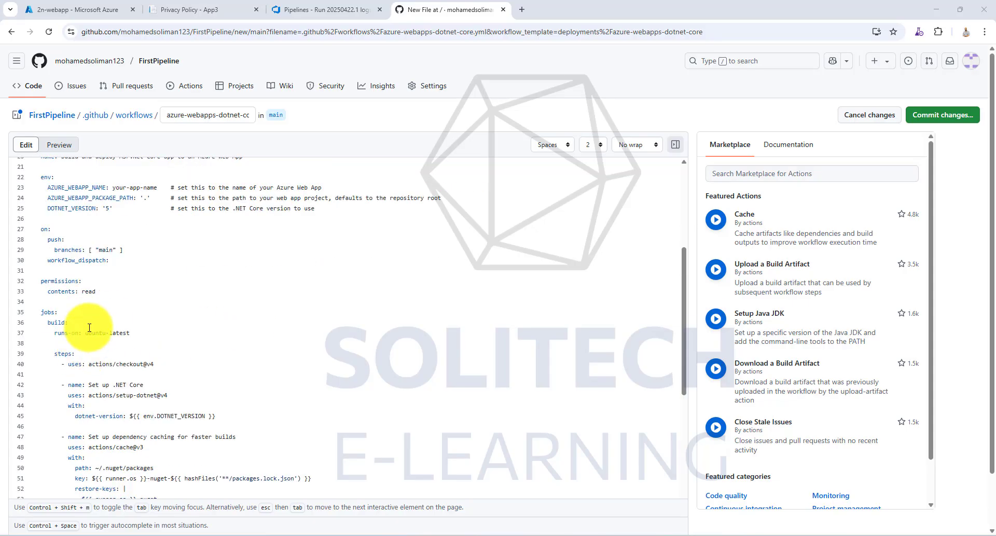
scroll(89, 327, down, 1)
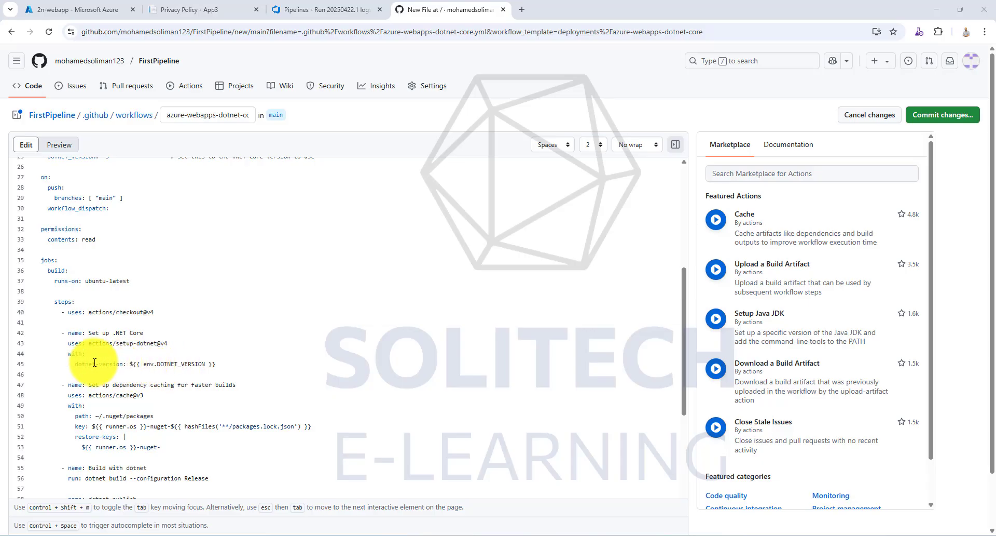
drag(75, 364, 127, 363)
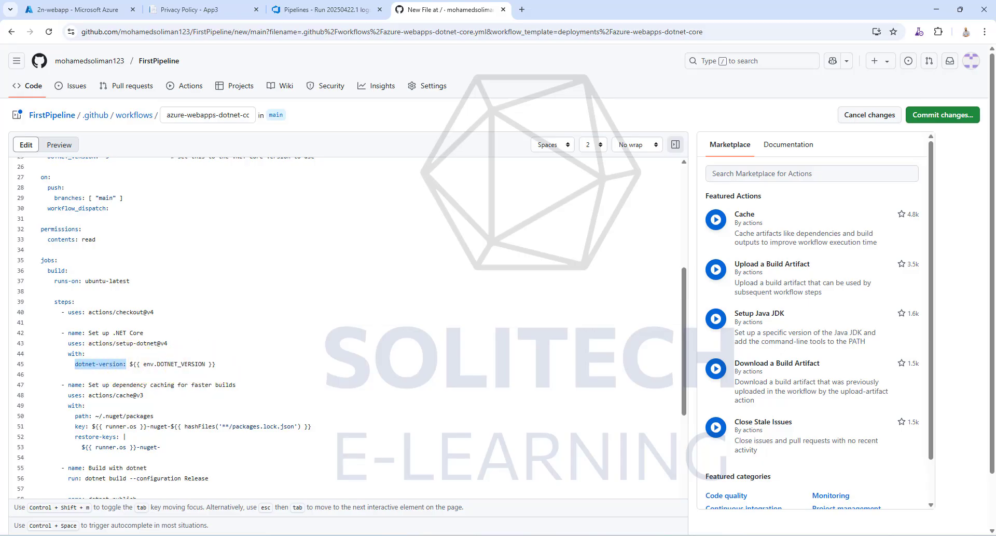
drag(216, 364, 130, 366)
text('9.x')
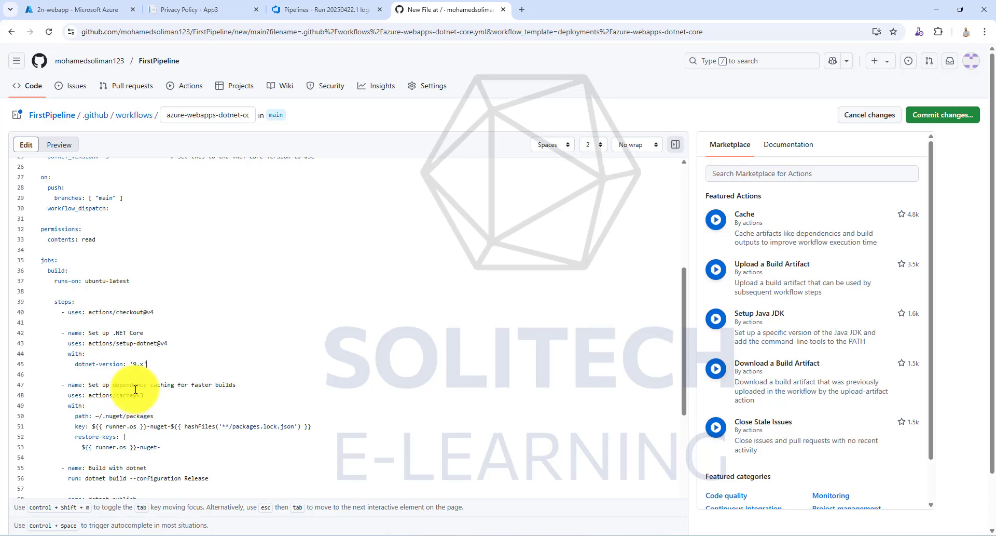
- Delete the "Set up dependency caching for faster builds" step and its surrounding blank lines from the build job
scroll(135, 389, down, 2)
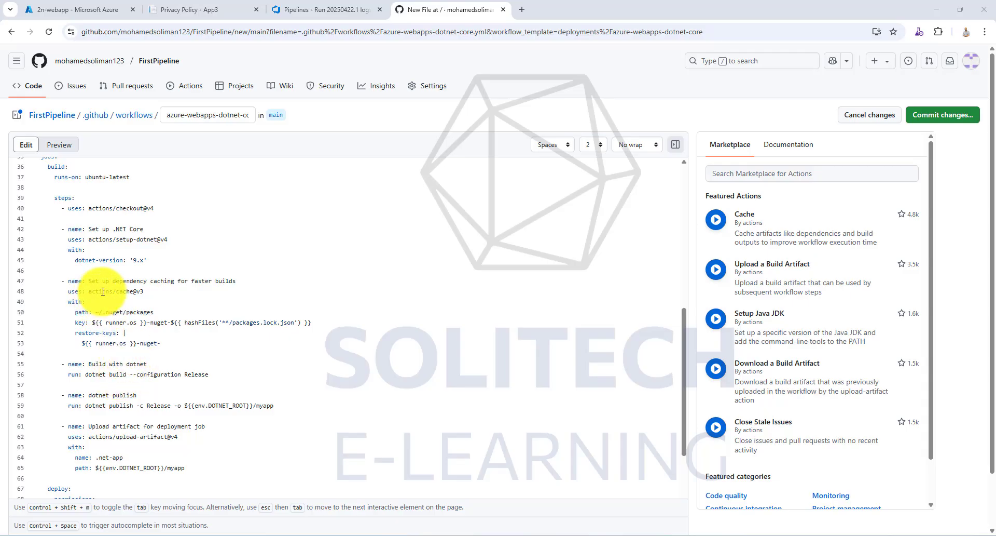
drag(62, 280, 170, 343)
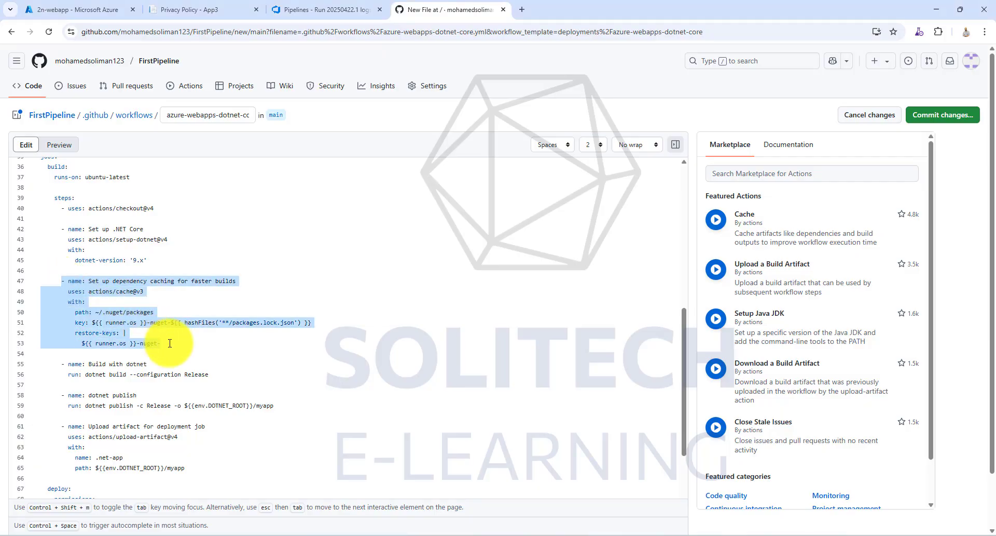
key(BackSpace)
key(BackSpace)
key(BackSpace)
key(BackSpace)
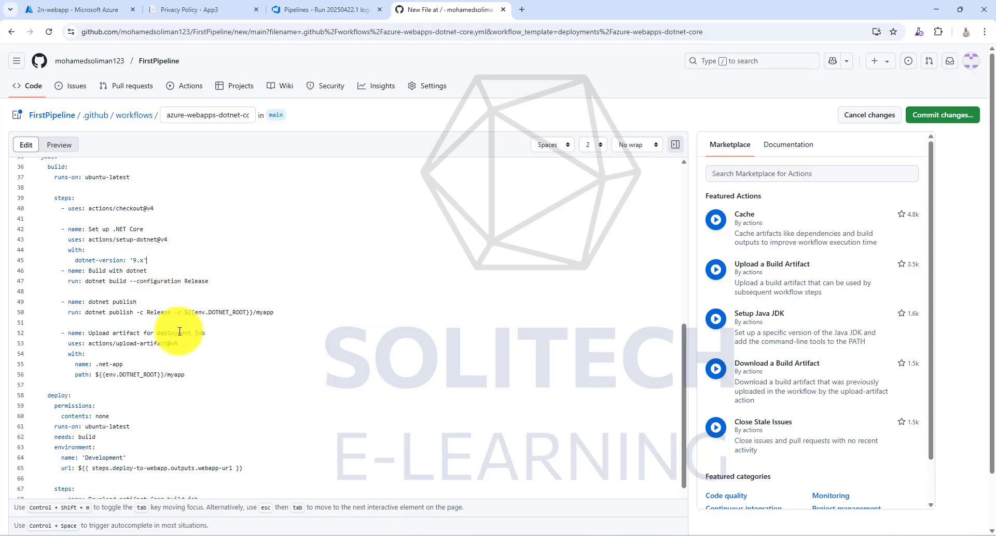
- Set the deploy job's environment name to 'Production' and its deployment action to azure/webapps-deploy@v3
scroll(195, 369, down, 3)
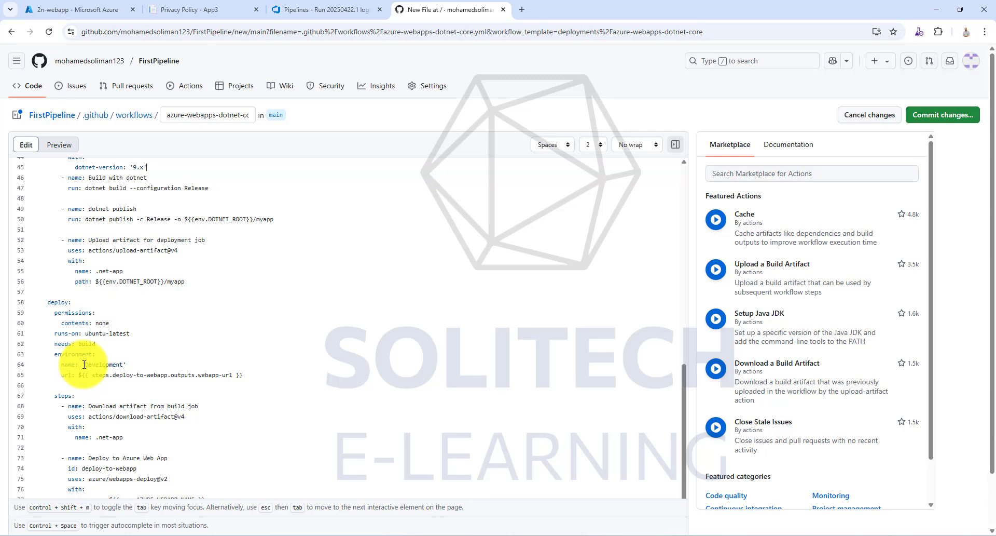
drag(127, 364, 87, 362)
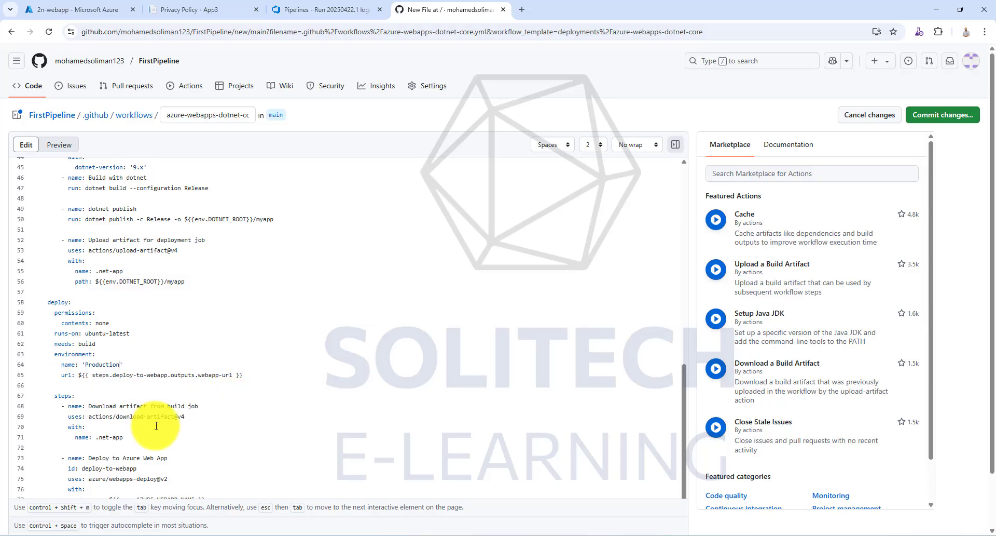
scroll(135, 437, down, 1)
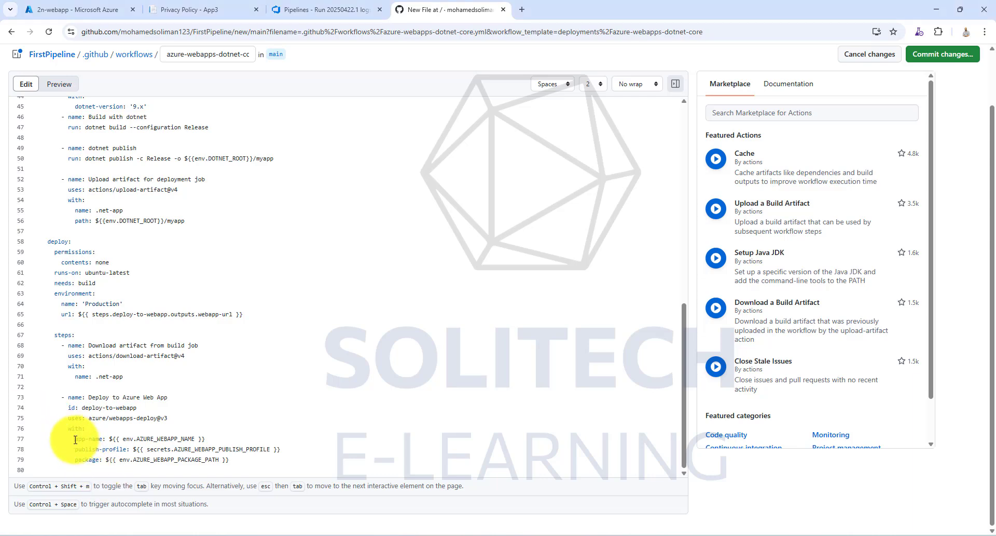
- Replace the app-name line under Deploy to Azure Web App with app-name '2n-webapp' and slot-name 'Production', leaving no blank line after them
drag(75, 439, 205, 438)
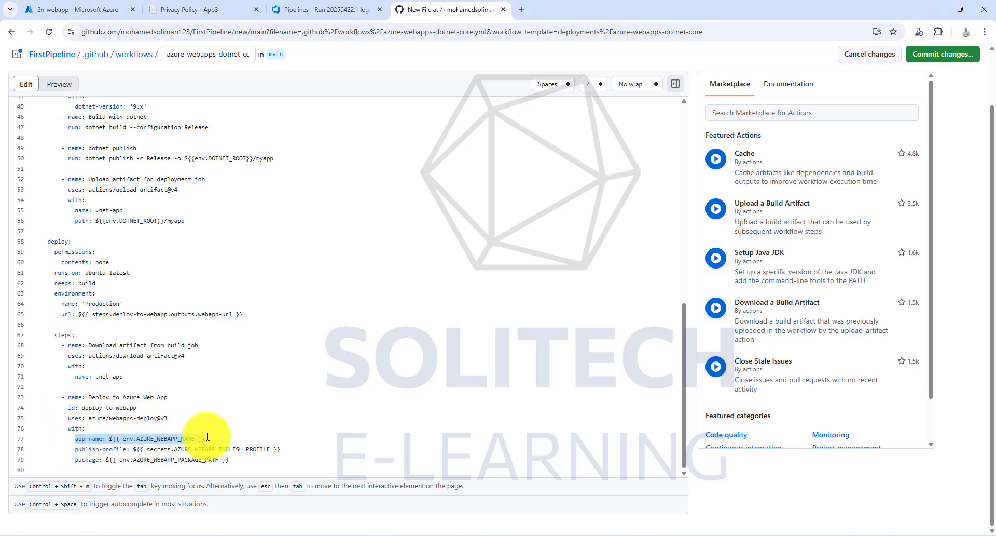
text(app-name: '2n-webapp'           slot-name: 'Production')
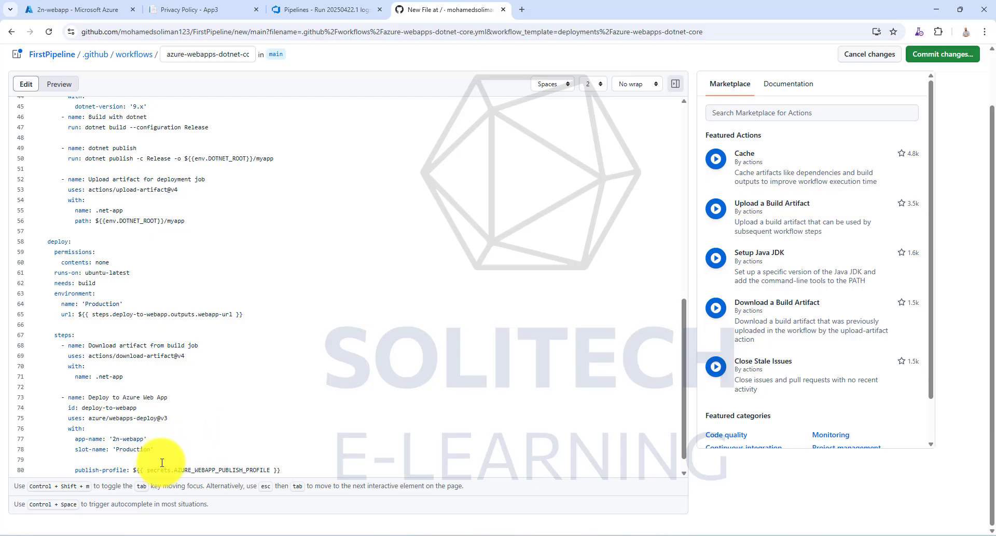
key(BackSpace)
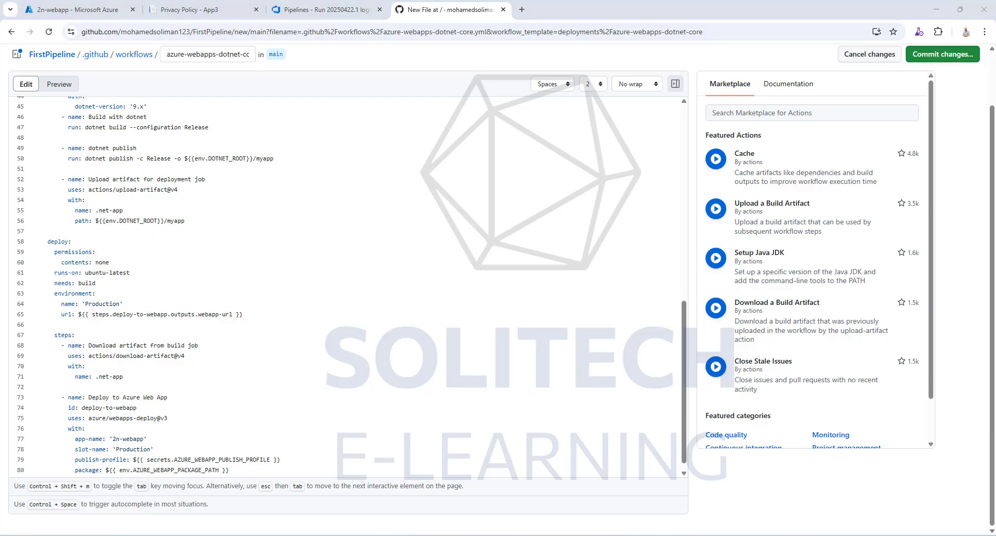
scroll(260, 419, up, 7)
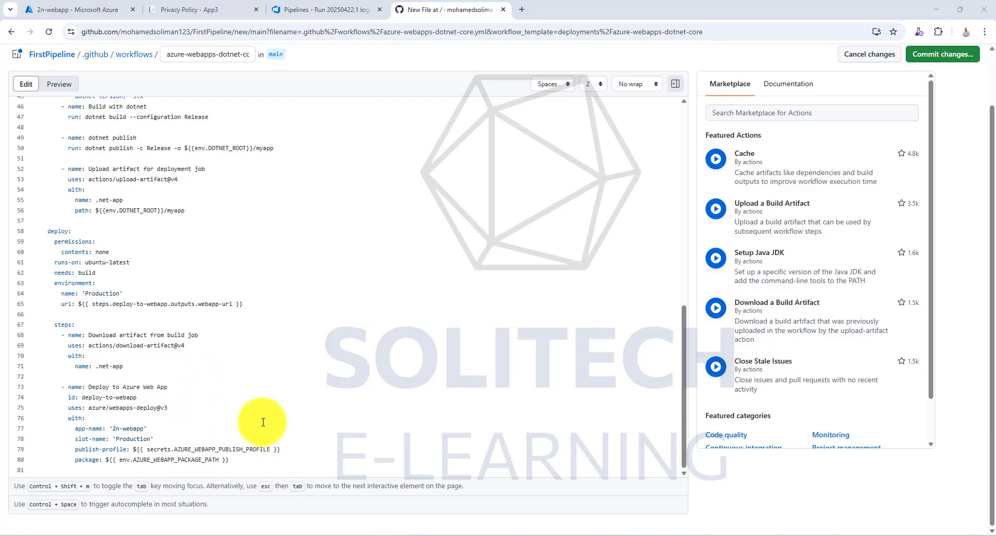
- Delete the env block with its surrounding blank lines between the workflow's name and its on trigger
scroll(260, 418, up, 2)
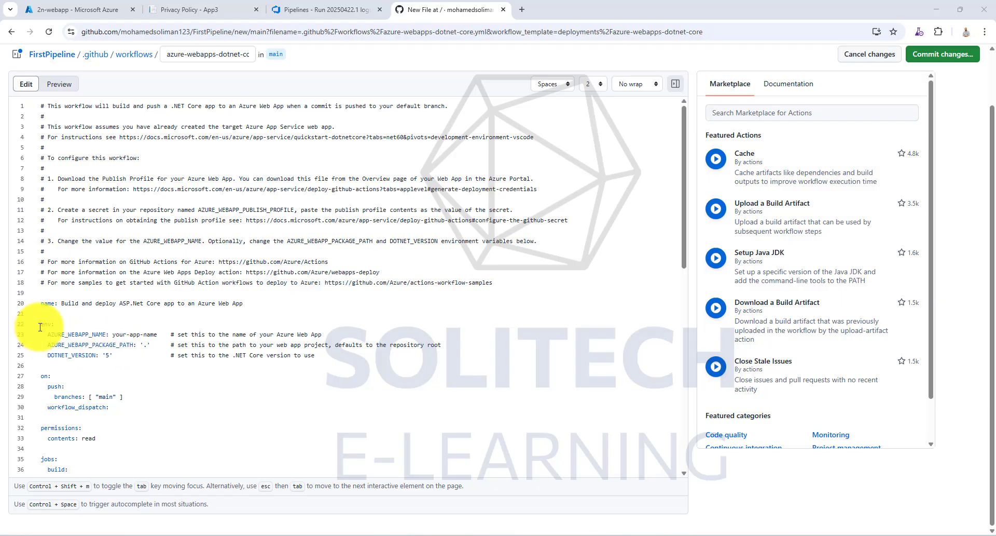
drag(41, 325, 334, 355)
key(BackSpace)
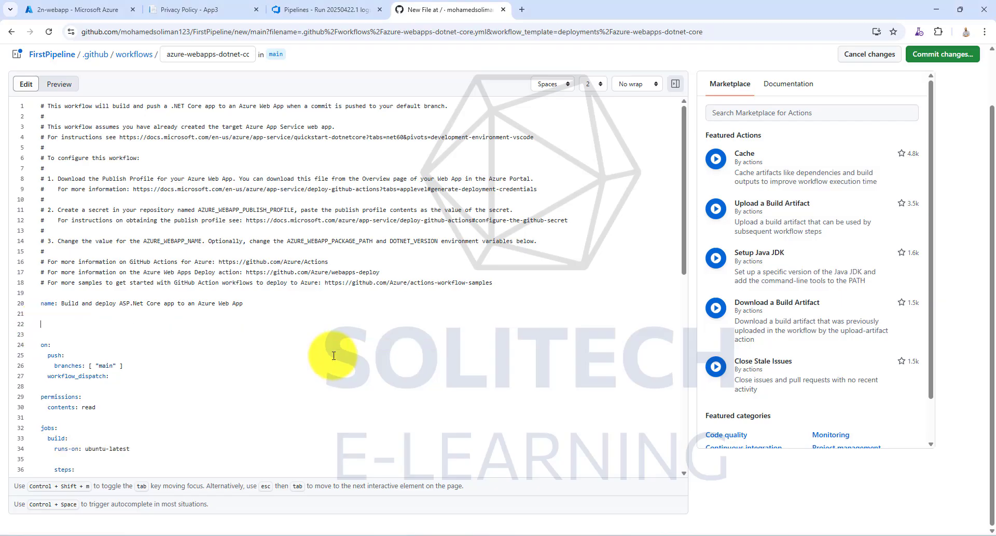
key(BackSpace)
key(BackSpace)
key(Delete)
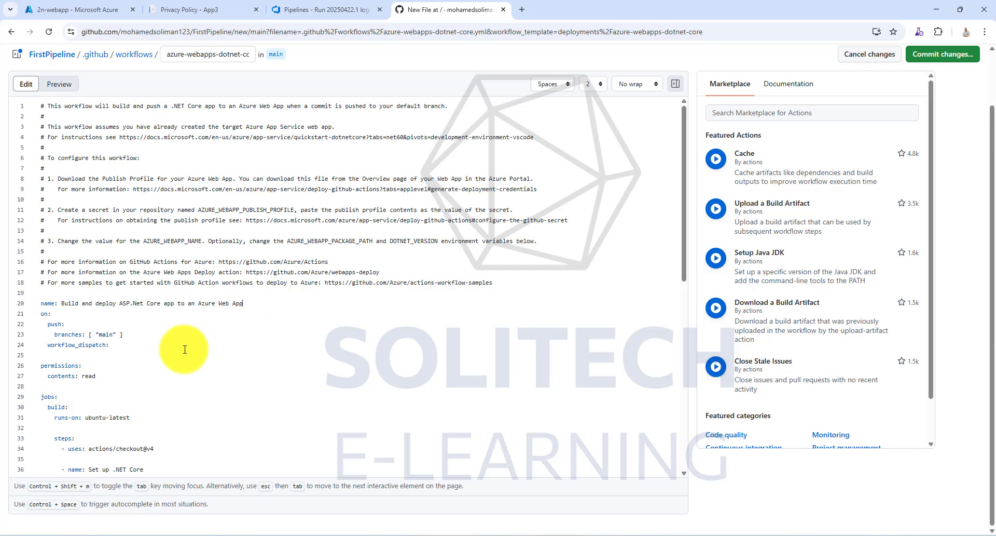
- Set the package value of the Deploy to Azure Web App step to a single dot
scroll(179, 356, down, 3)
scroll(179, 357, down, 5)
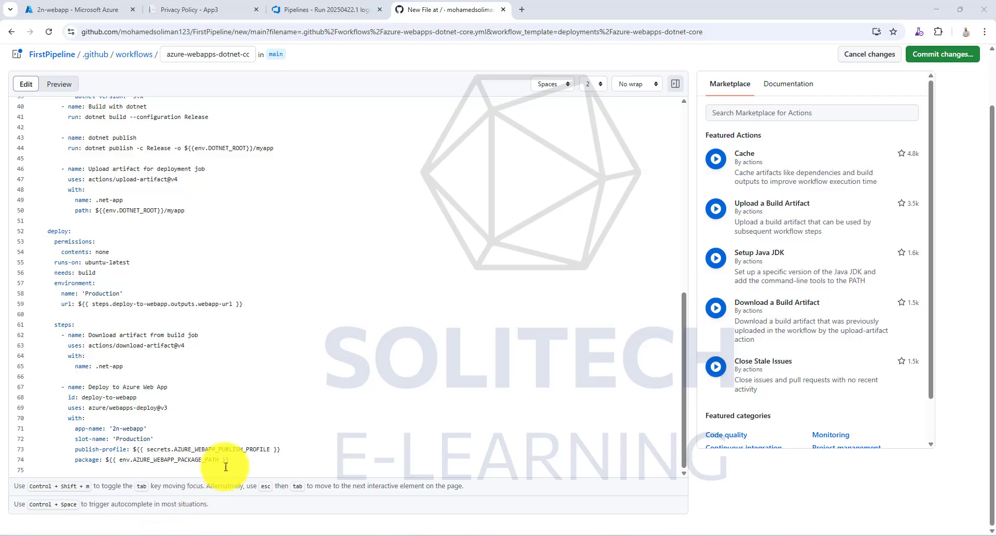
drag(229, 460, 106, 462)
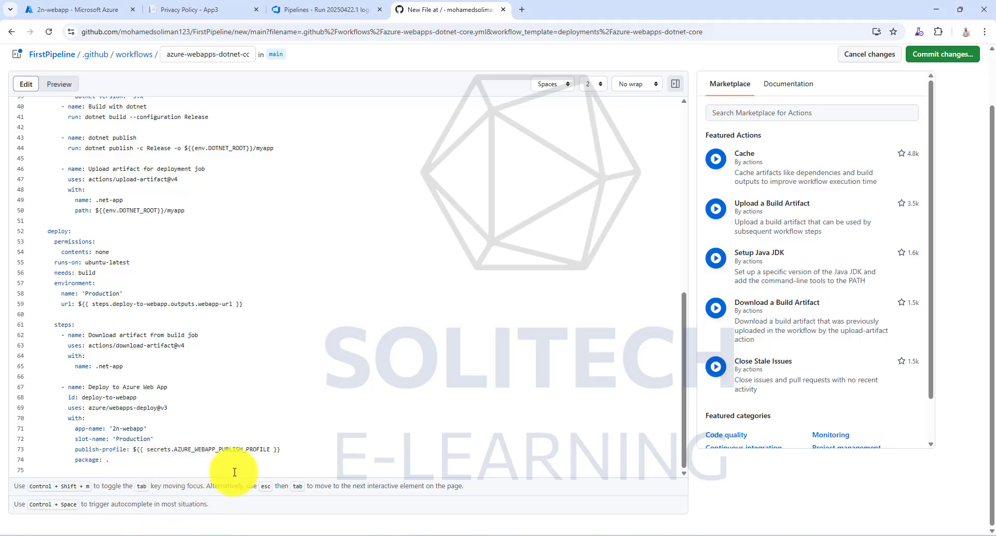
- Name the workflow file Main-2nwebapp.yml and commit it directly to the main branch
scroll(239, 160, up, 5)
click(217, 54)
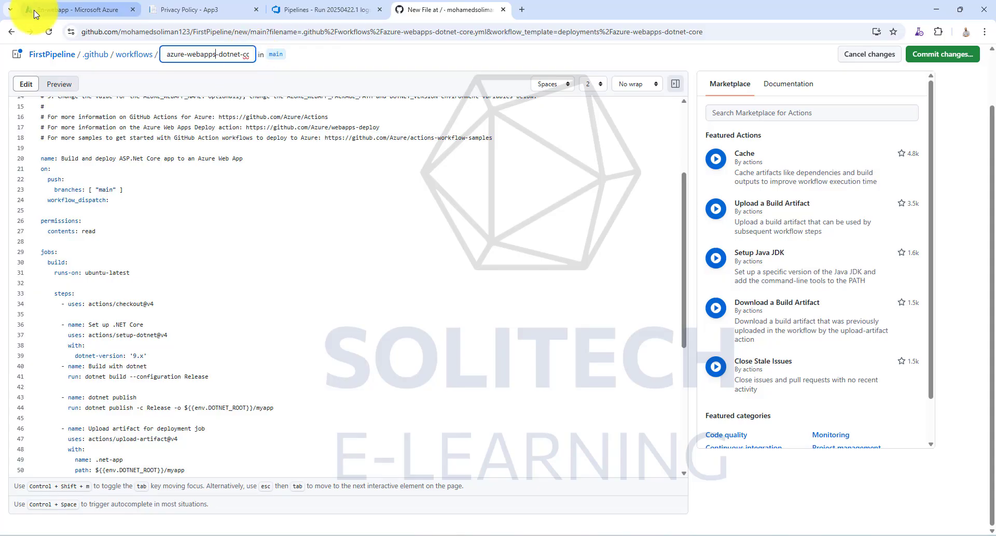
drag(167, 53, 239, 56)
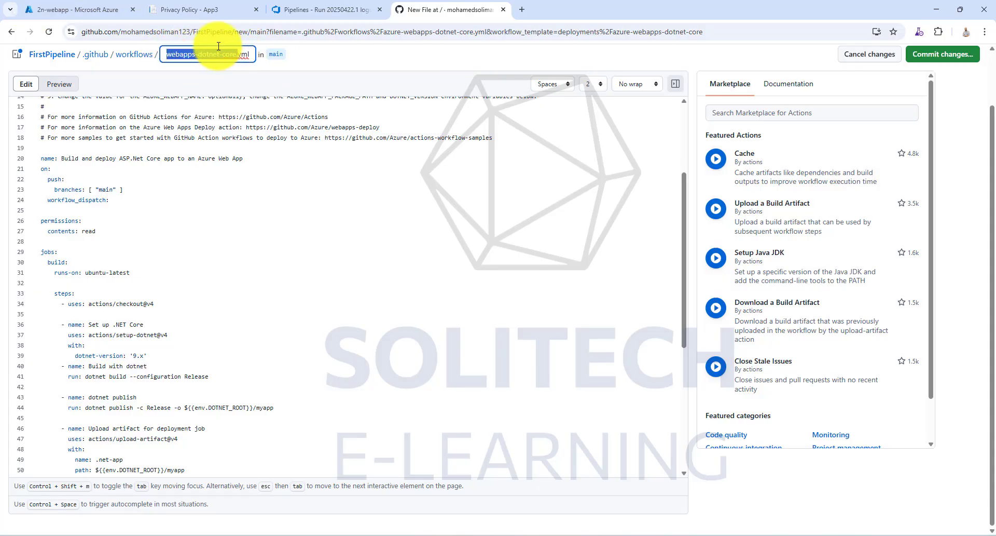
text(Main)
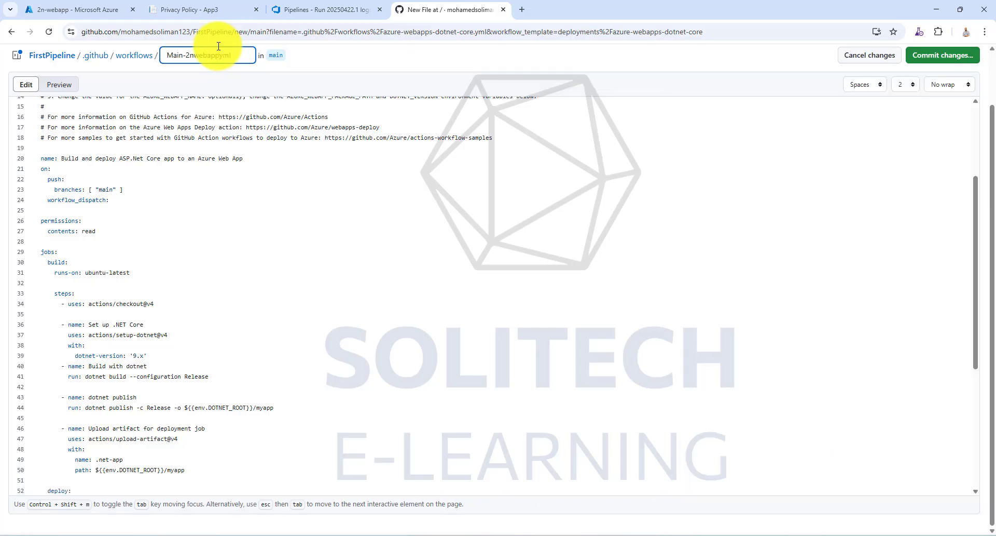
text(-2nwebapp)
click(944, 55)
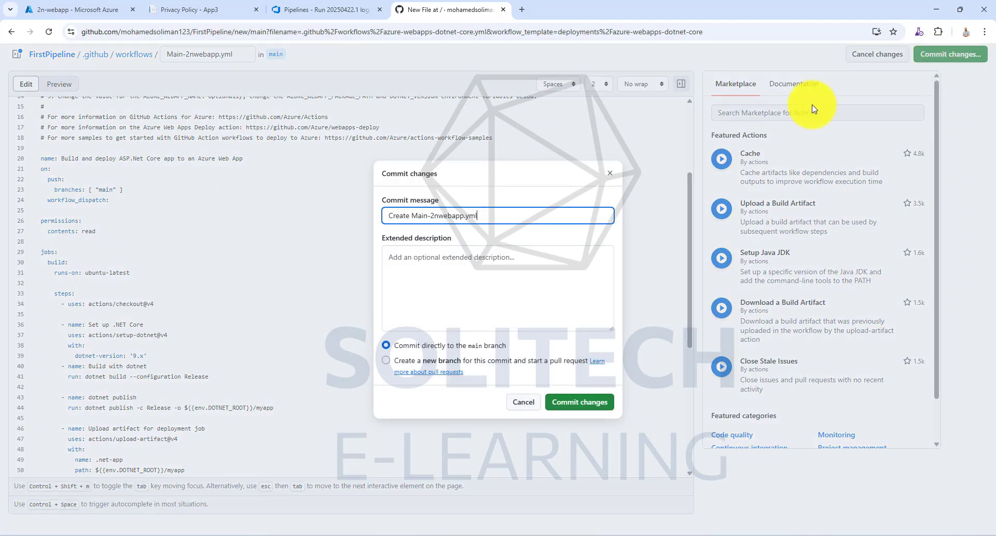
click(576, 401)
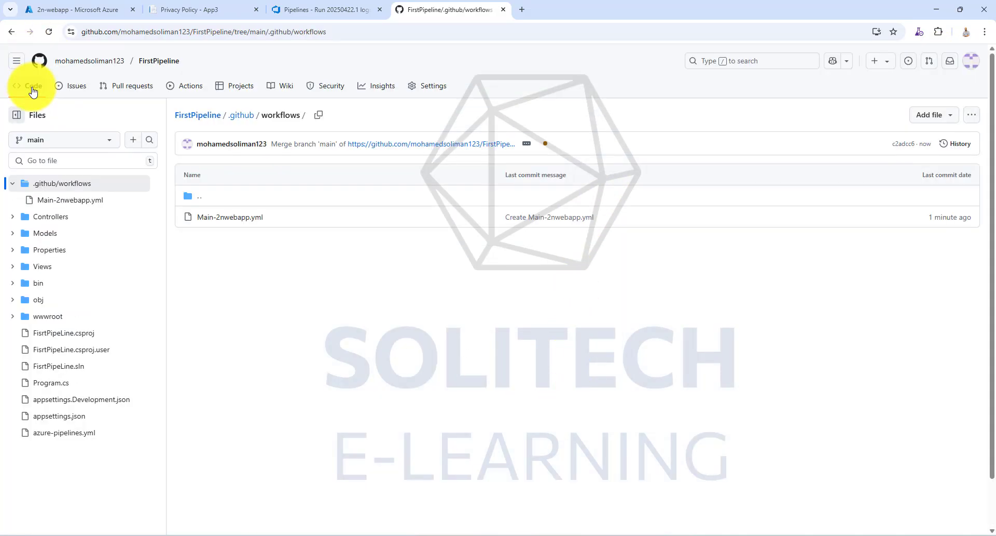
- Open the in-progress workflow run and examine the log of each step in its build job
click(188, 87)
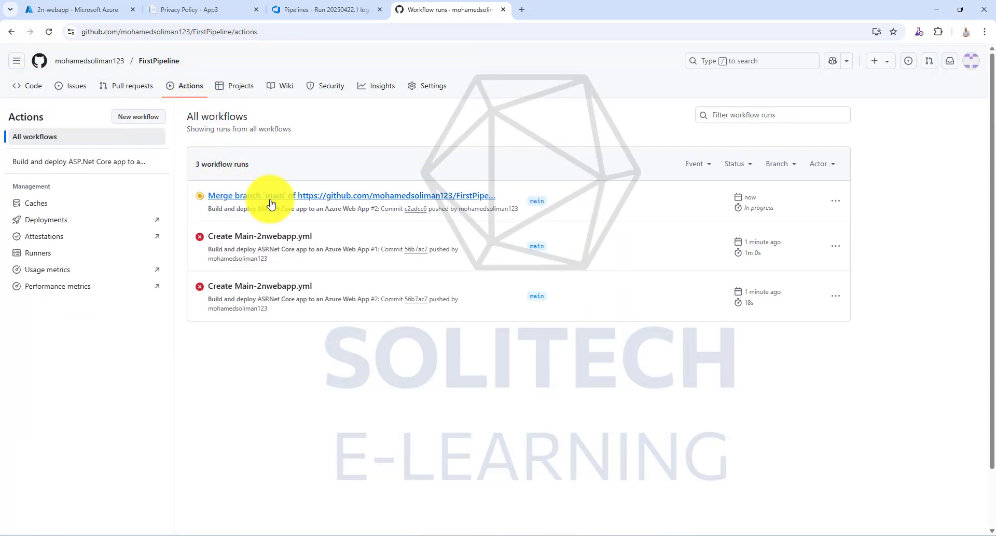
click(377, 201)
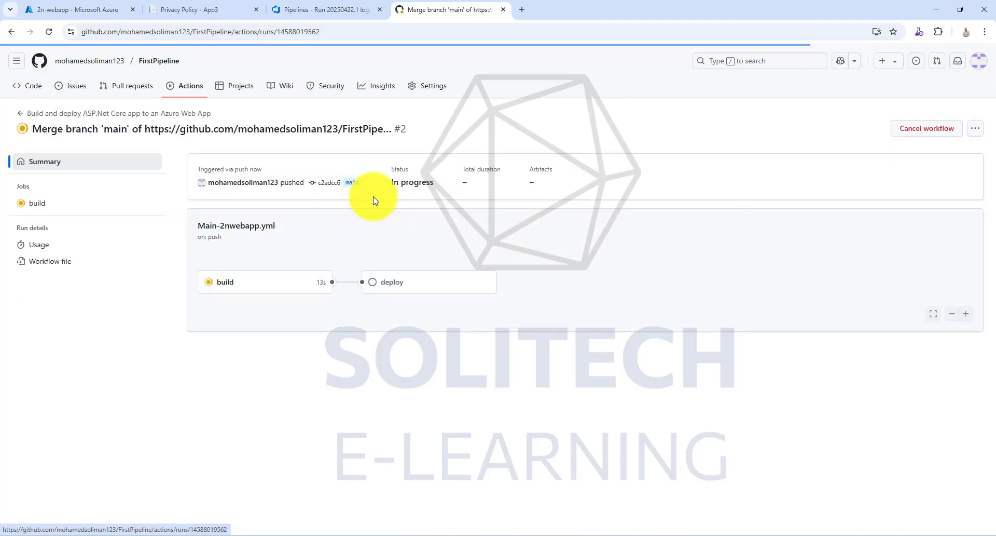
click(294, 282)
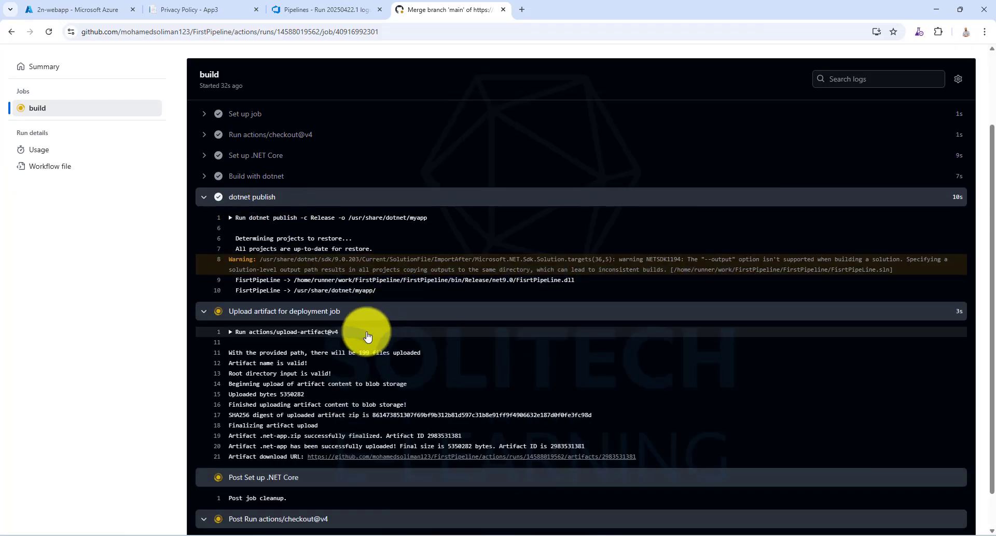
click(201, 197)
click(198, 166)
click(207, 187)
click(204, 275)
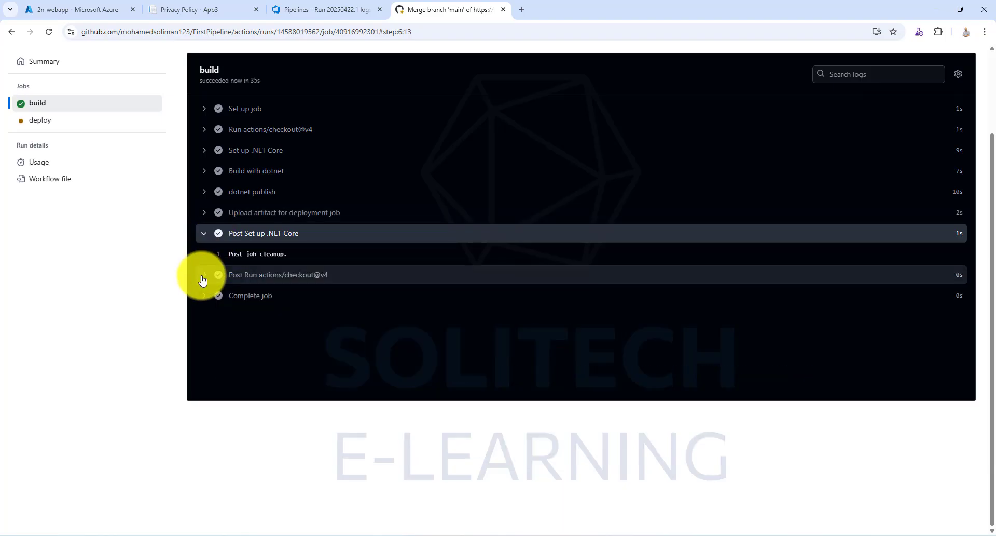
click(206, 232)
- Examine the deploy job's logs for the artifact download and the Deploy to Azure Web App step
click(43, 120)
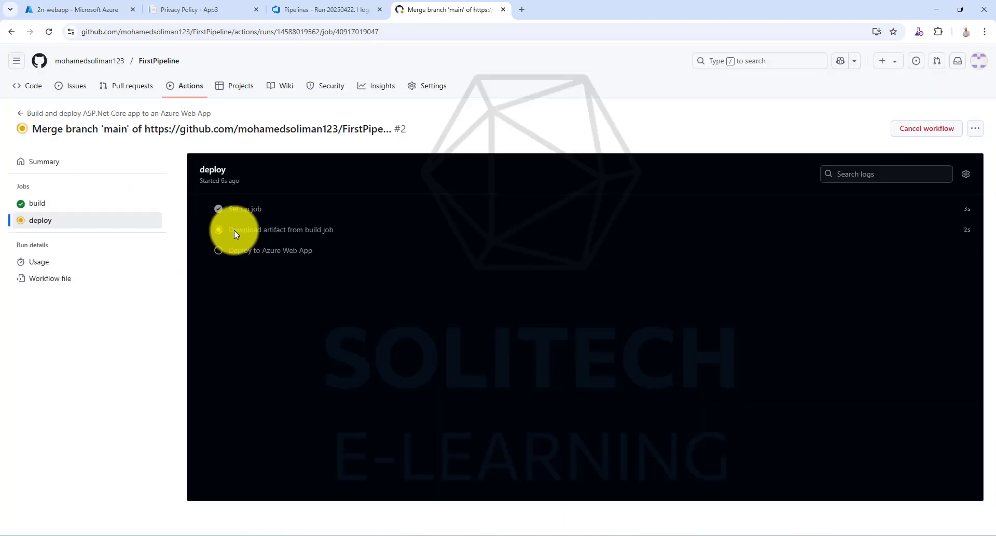
click(235, 229)
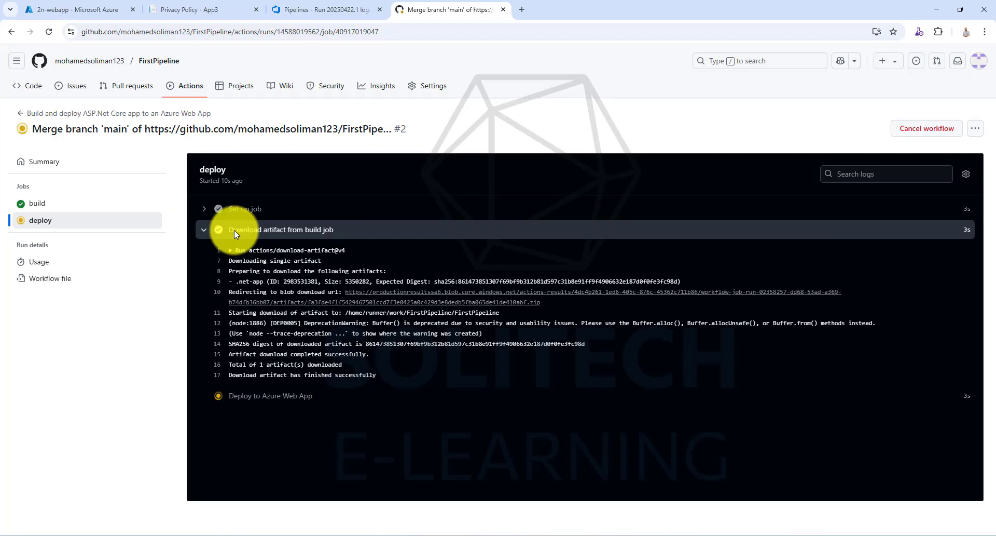
click(208, 231)
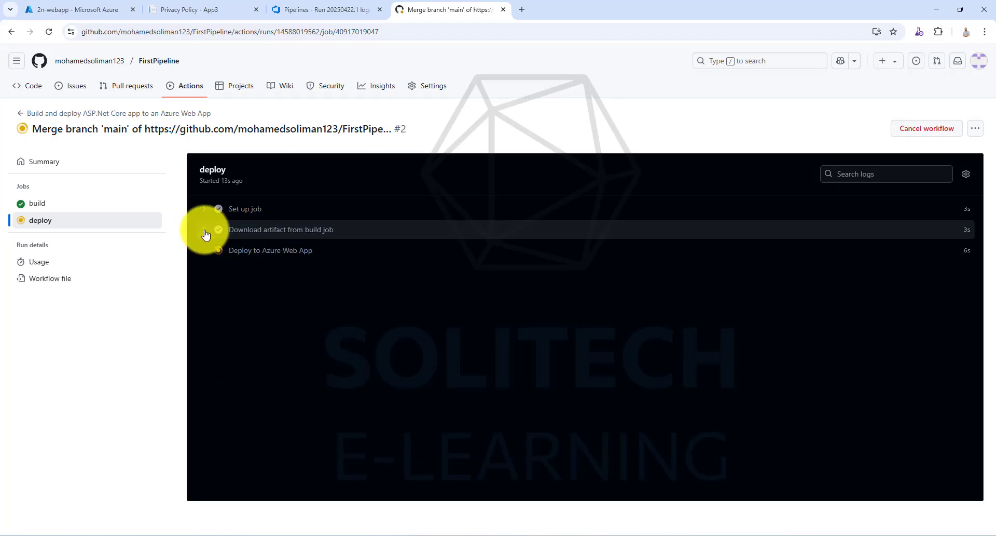
click(231, 251)
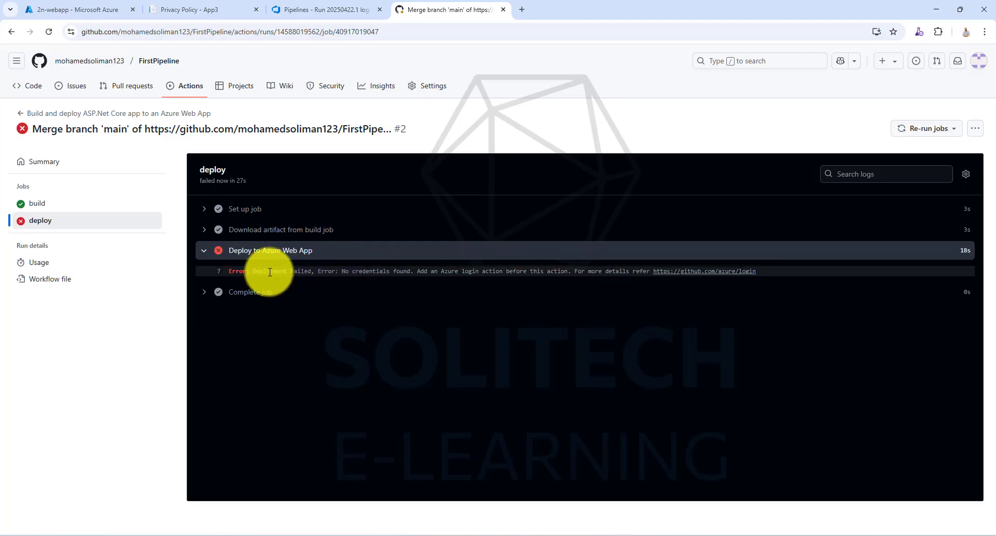
drag(251, 271, 763, 273)
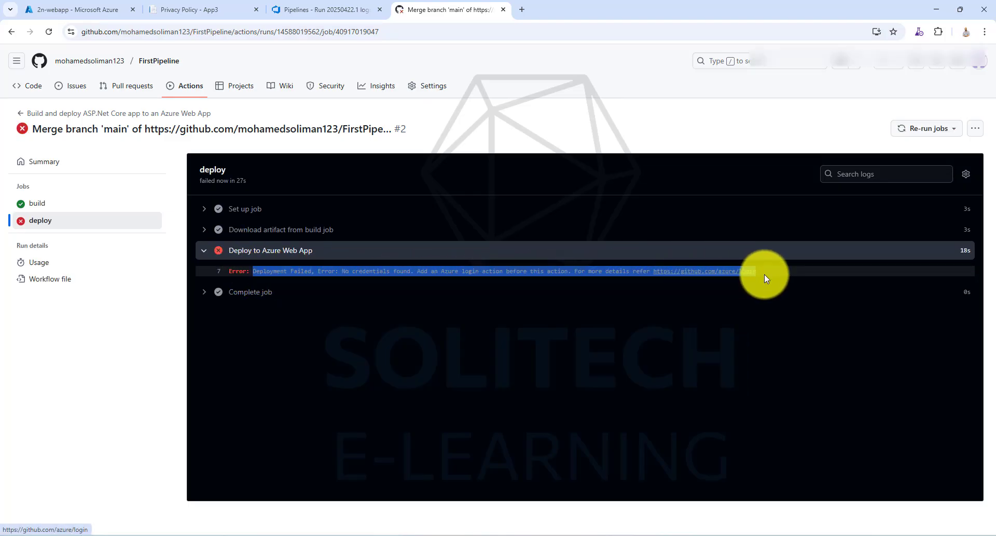
- In the Azure portal, download the publish profile of 2n-webapp and save it as profile (1).publishsettings in Downloads
click(100, 10)
click(450, 127)
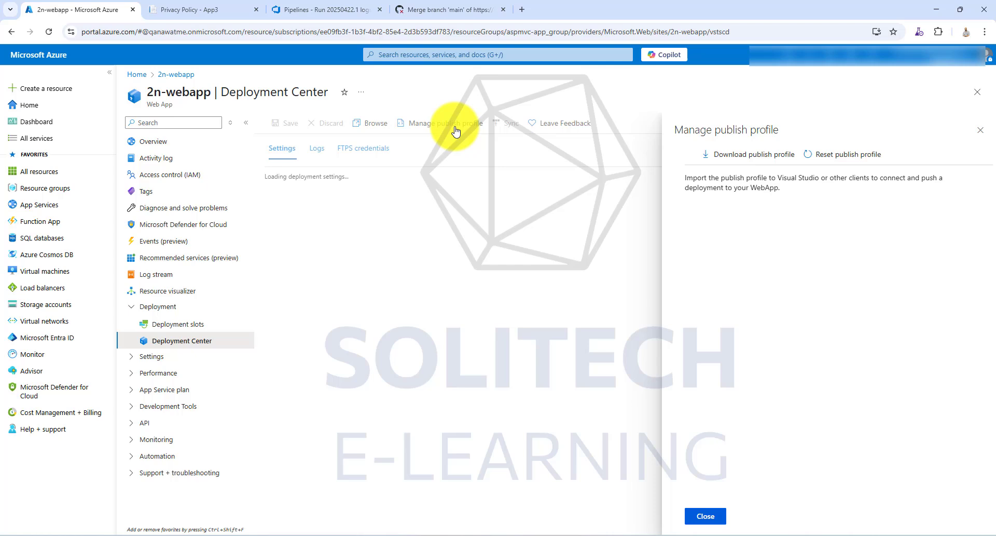
click(749, 158)
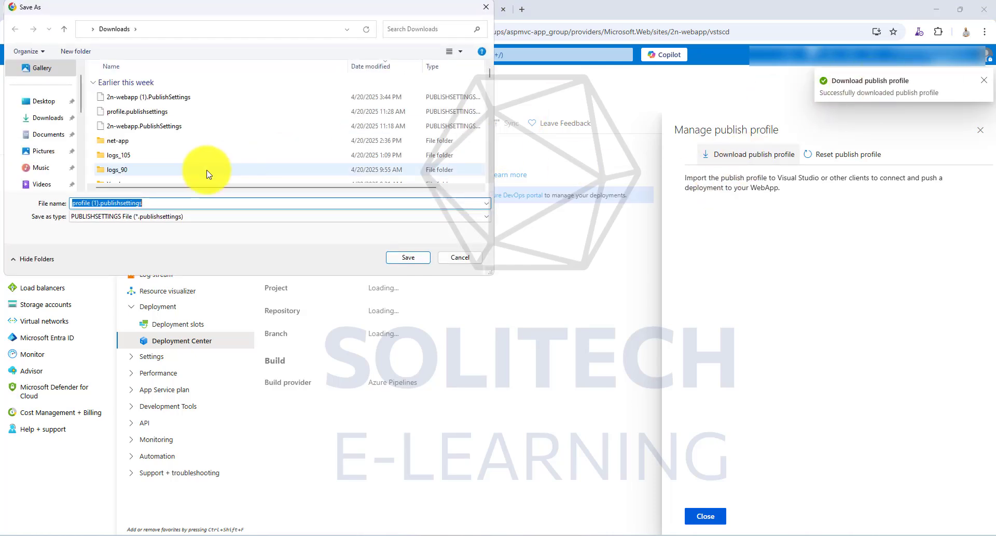
click(420, 259)
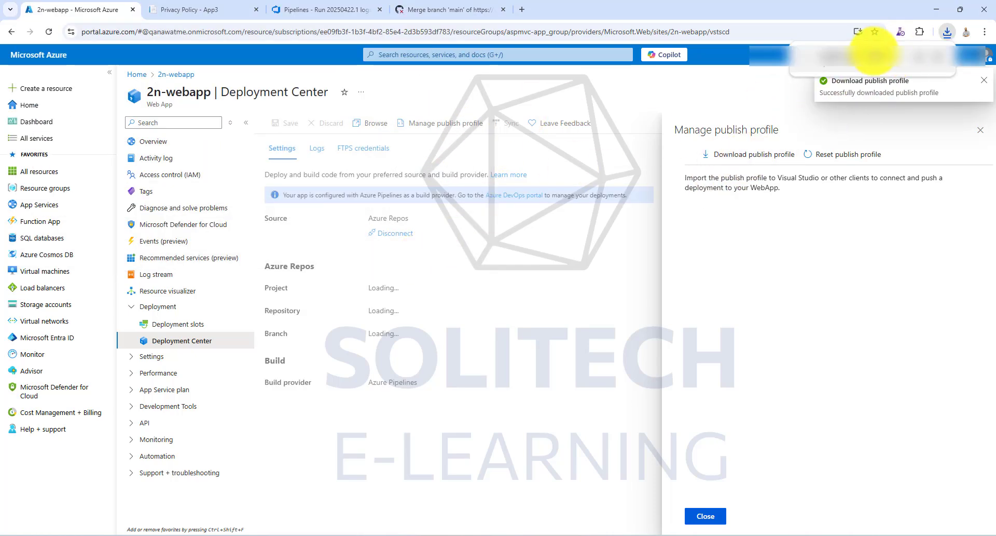
- Open the downloaded publish profile in Notepad++, minimize it and close the Manage publish profile pane in the Azure portal
right_click(876, 68)
click(906, 112)
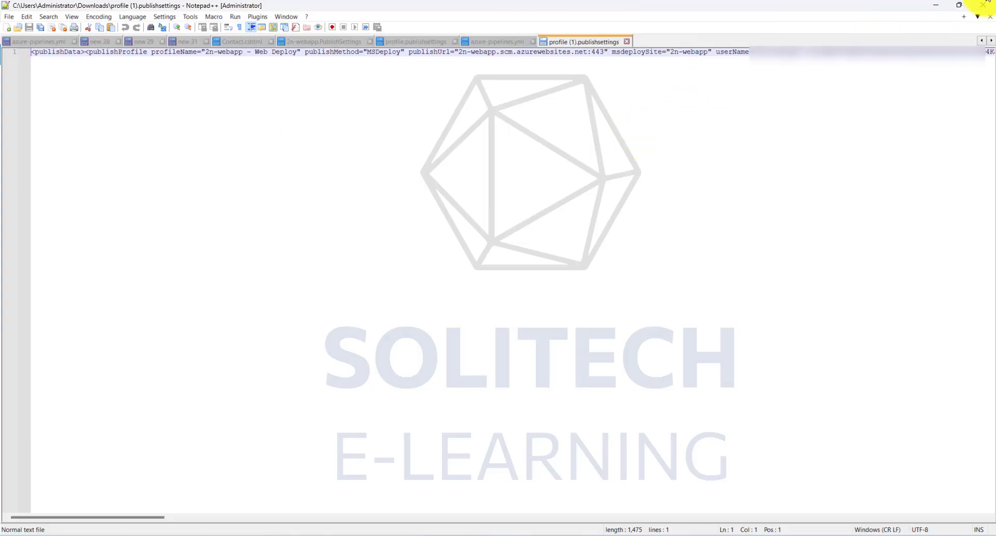
click(936, 5)
click(709, 517)
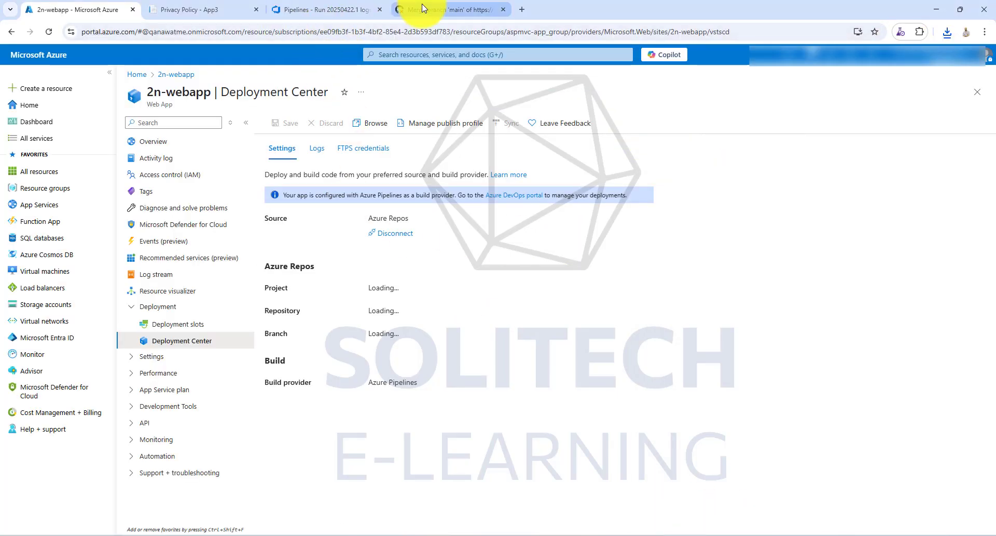
- Return to GitHub and start a new Actions repository secret in the FirstPipeline repository's settings
click(441, 9)
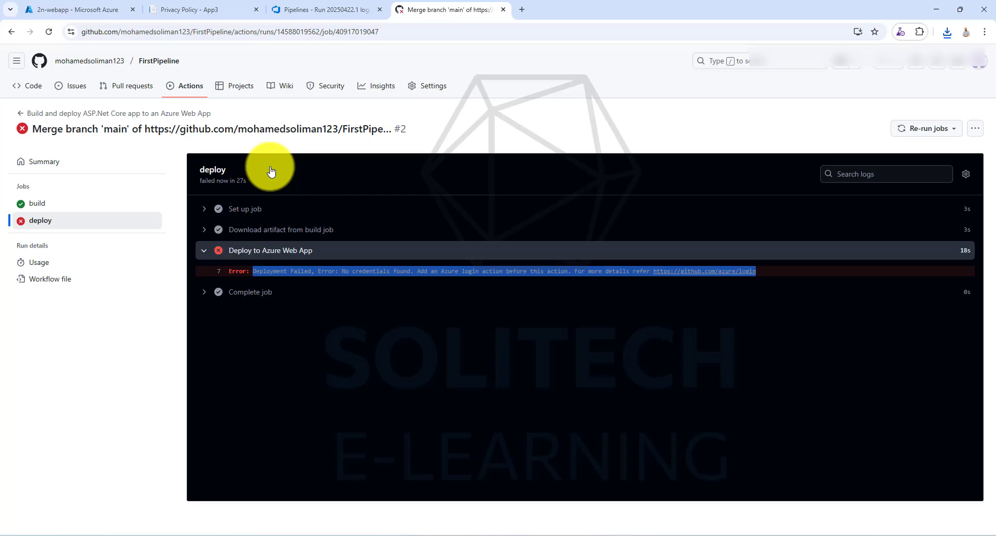
click(98, 63)
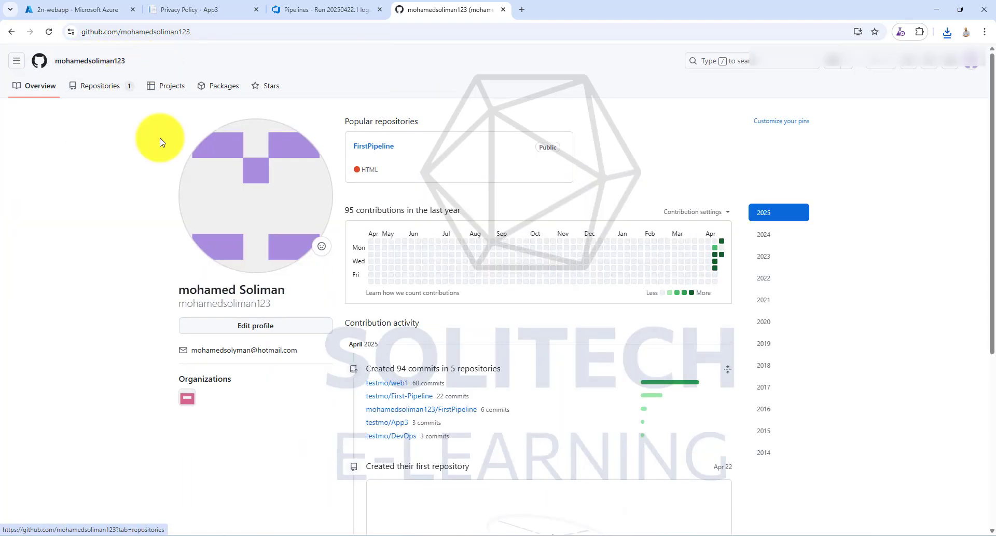
click(421, 410)
click(429, 94)
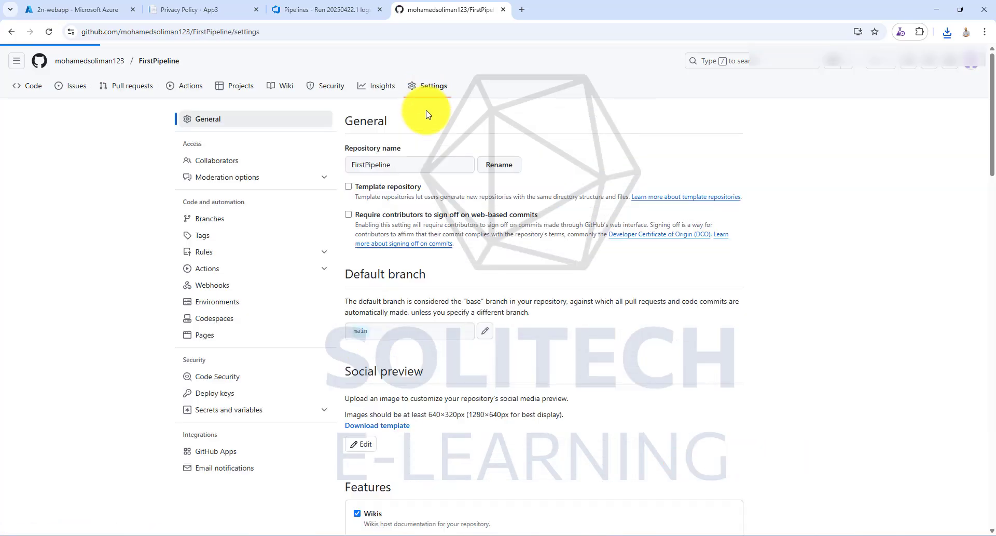
click(283, 413)
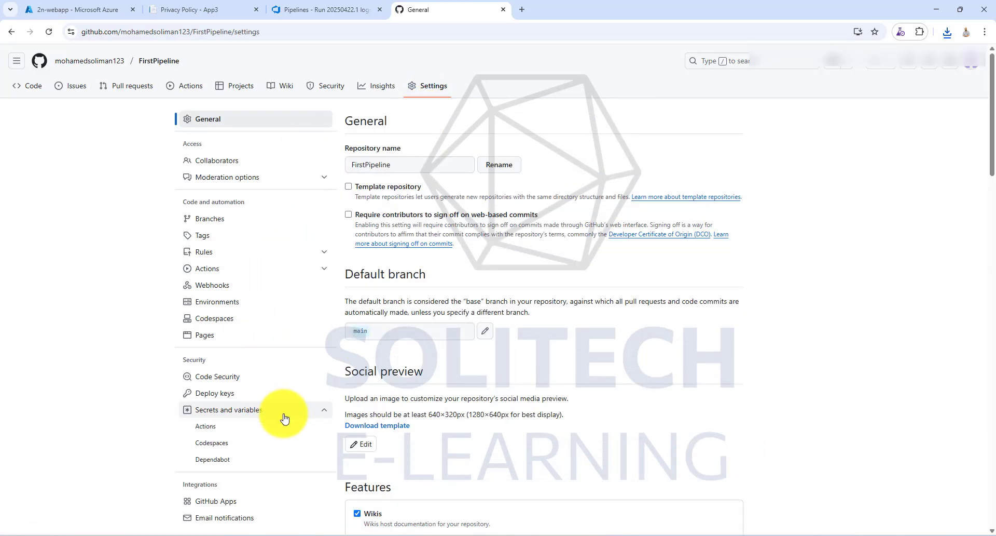
click(255, 428)
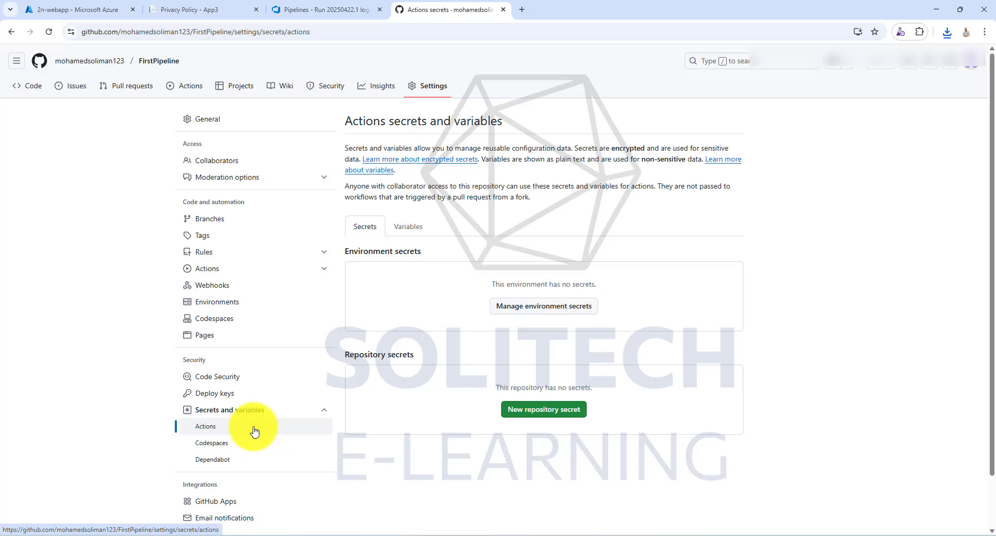
click(552, 410)
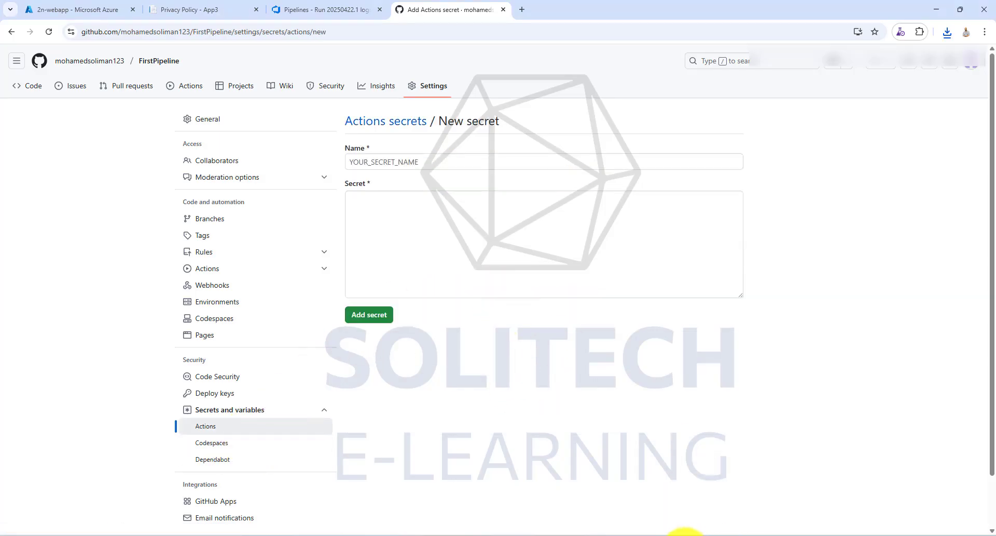
- Copy the entire publish profile from Notepad++ and paste it as the new secret's value on GitHub
click(685, 535)
key(ctrl+a)
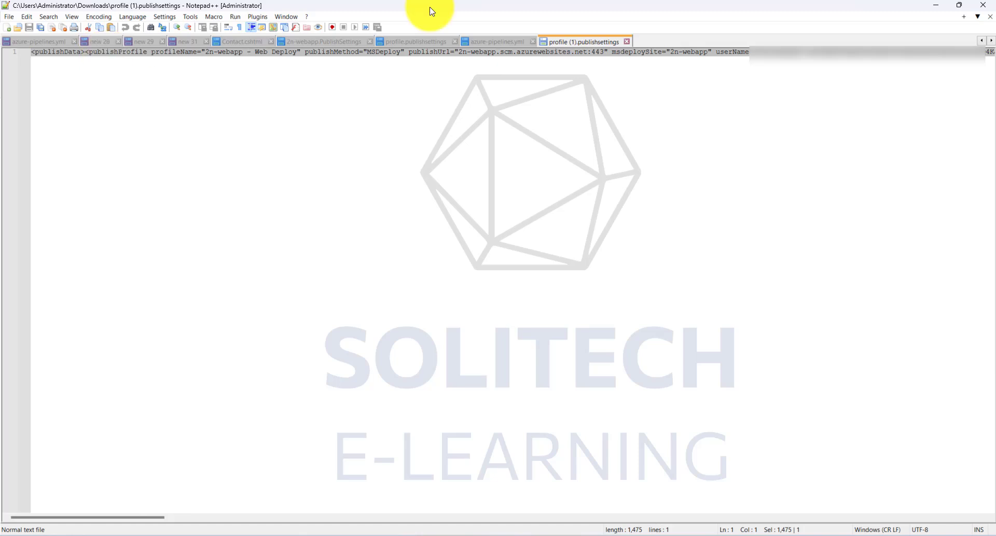
click(937, 5)
click(446, 221)
key(ctrl+v)
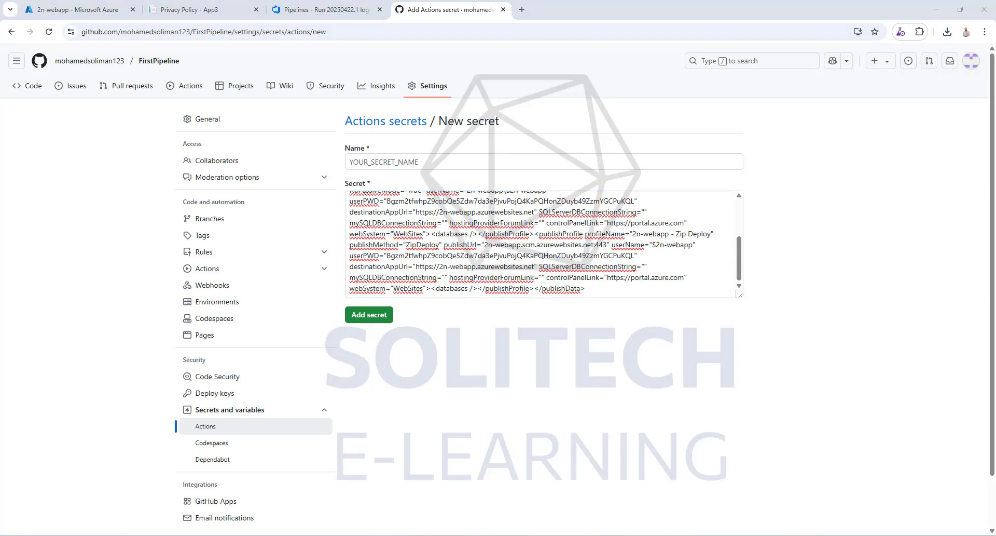
- Open the repository's Main-2nwebapp.yml workflow in a new browser tab and find the secret name used for publish-profile
click(186, 77)
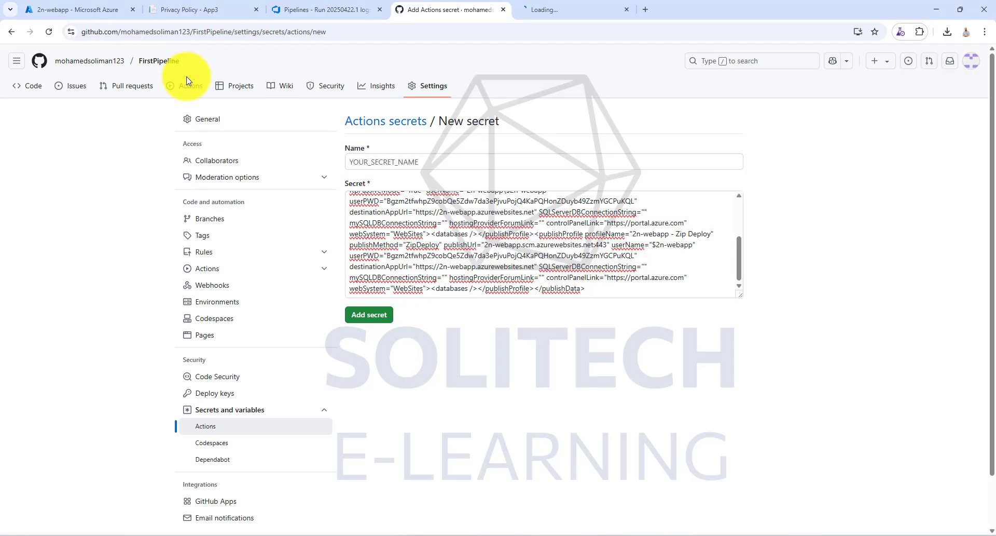
click(560, 9)
click(244, 209)
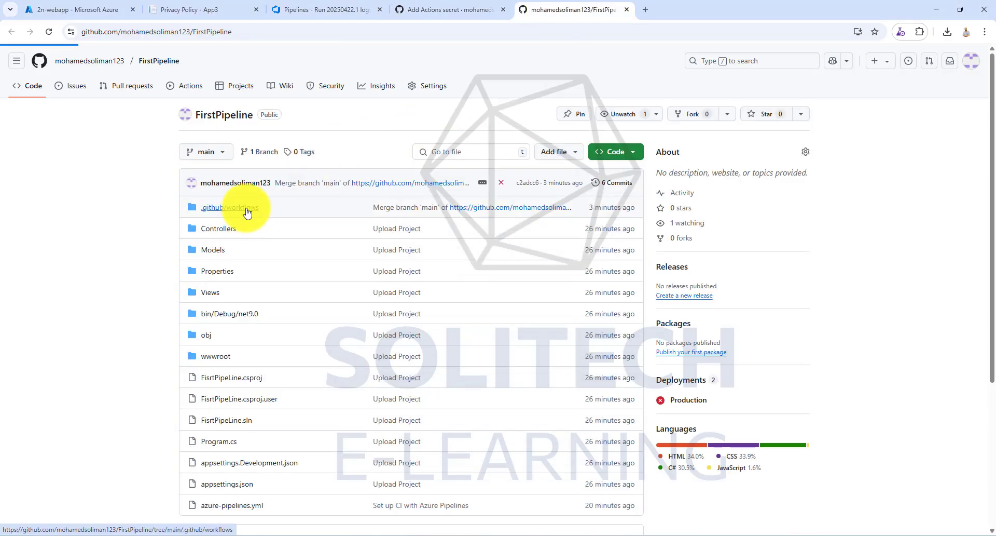
click(241, 220)
scroll(350, 283, down, 10)
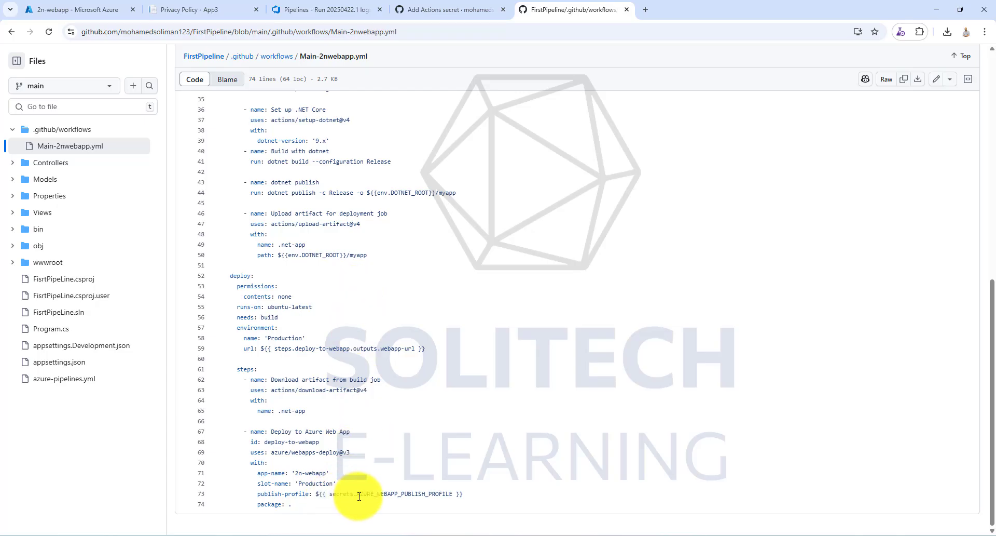
- Copy the secret name AZURE_WEBAPP_PUBLISH_PROFILE from the workflow's publish-profile line, paste it as the new secret's name and add the secret
drag(357, 496, 455, 497)
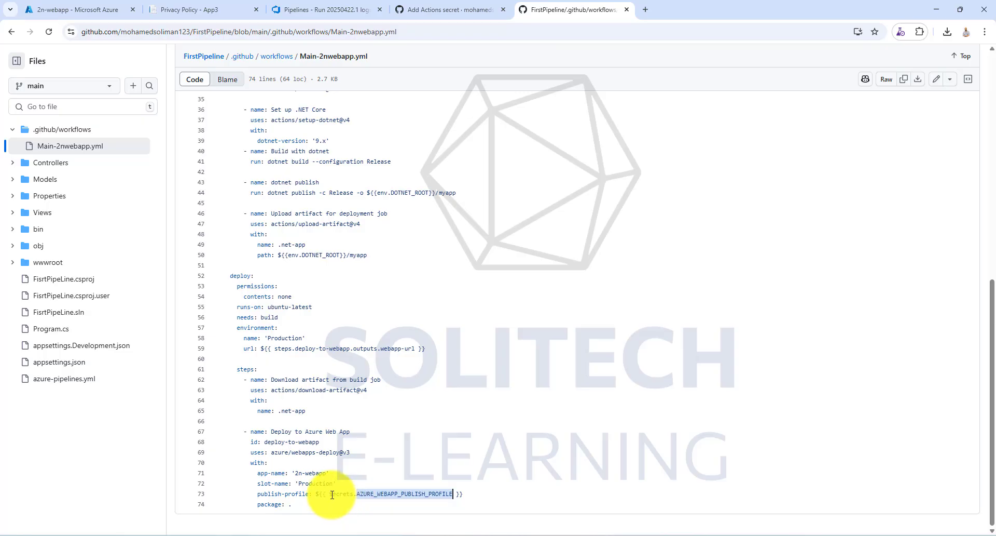
mouse_move(330, 494)
mouse_down()
mouse_move(455, 494)
mouse_move(341, 489)
mouse_up()
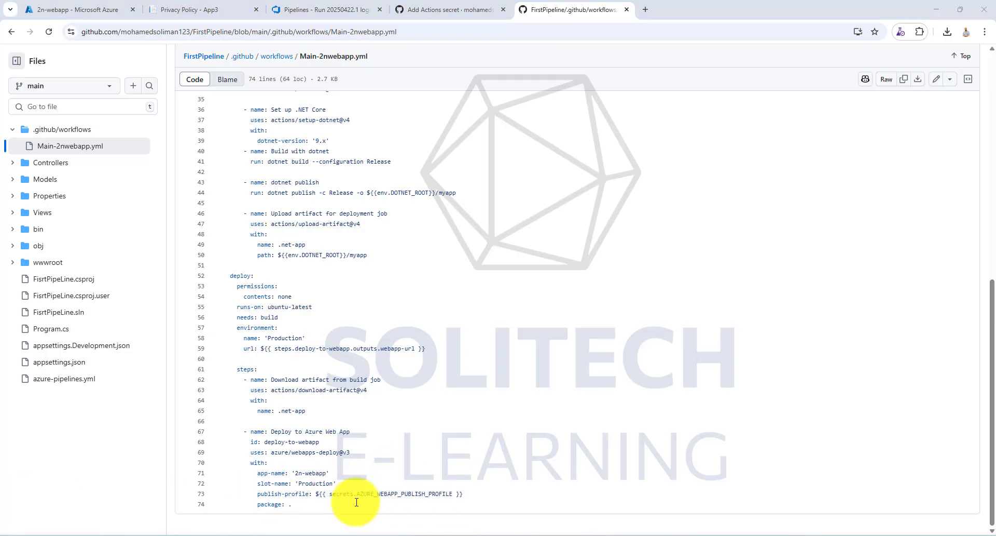
click(391, 494)
shift+click(455, 494)
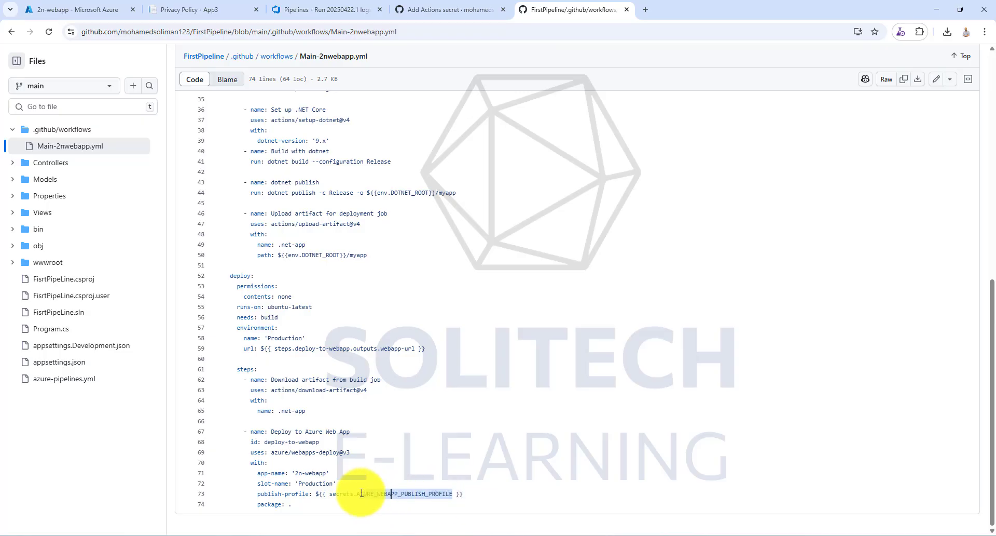
click(449, 9)
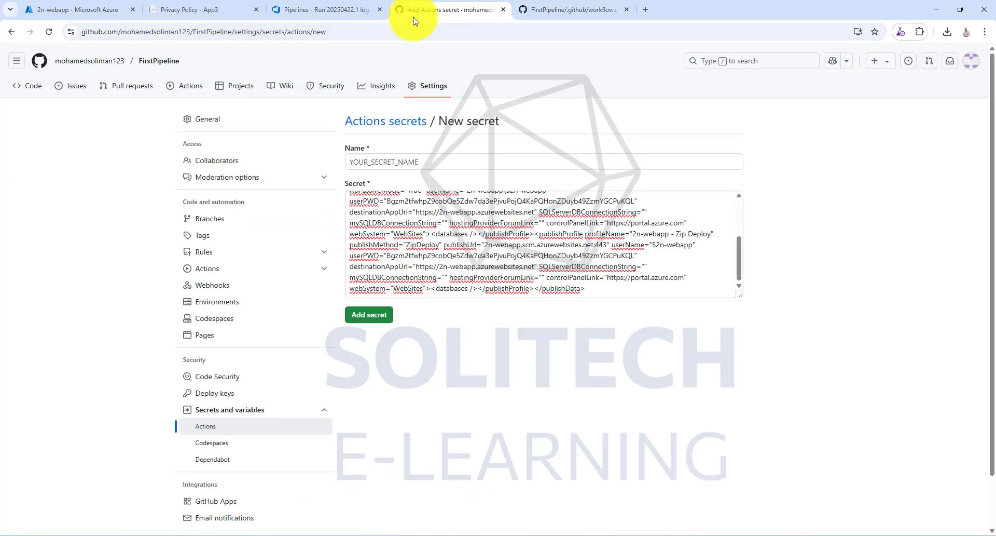
click(409, 162)
click(410, 186)
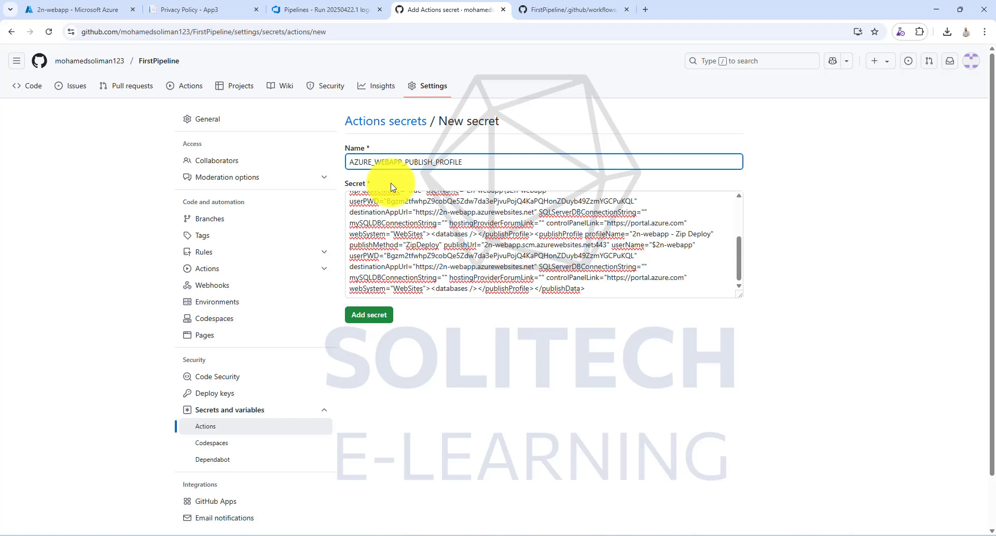
click(368, 314)
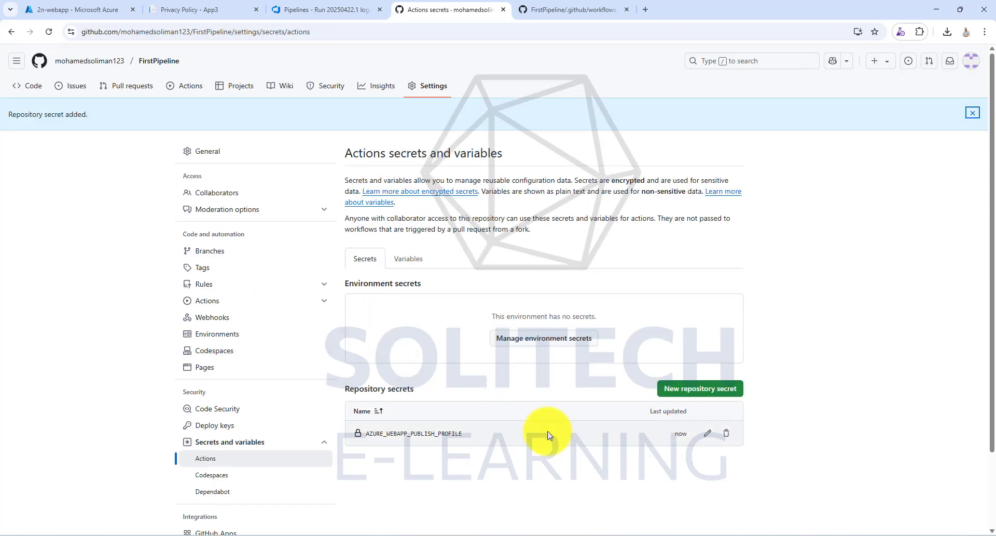
- Open the latest "Merge branch 'main'" workflow run in GitHub Actions and re-run its failed jobs
click(195, 89)
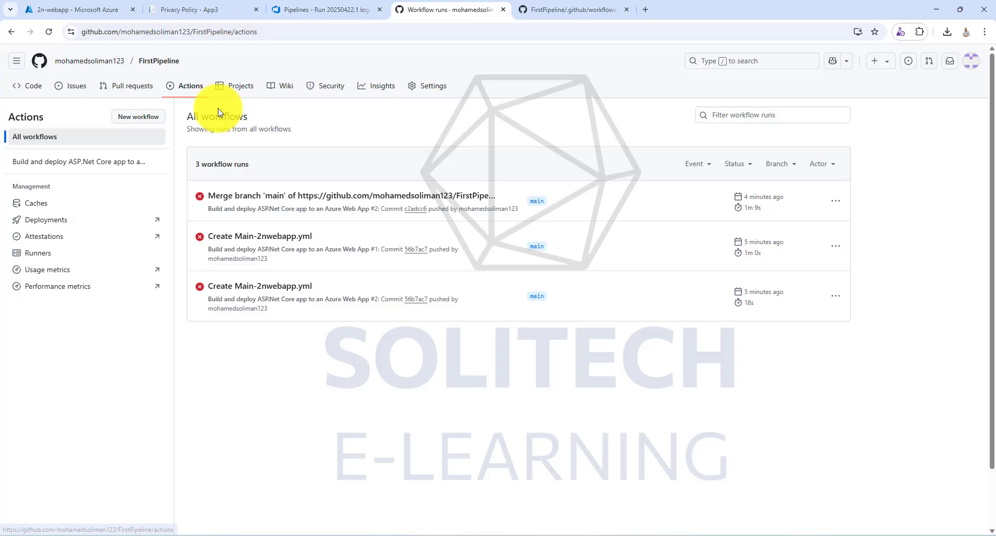
click(295, 200)
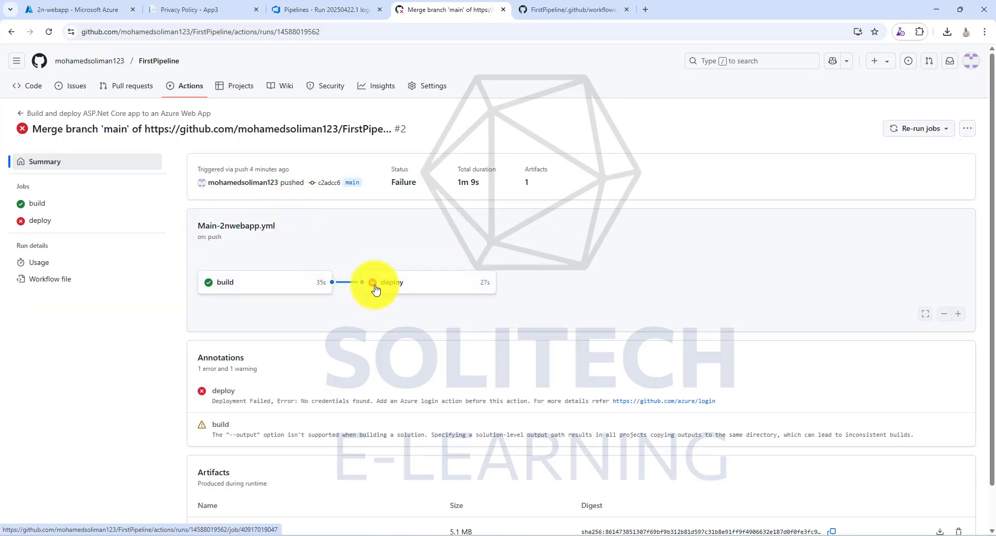
click(947, 130)
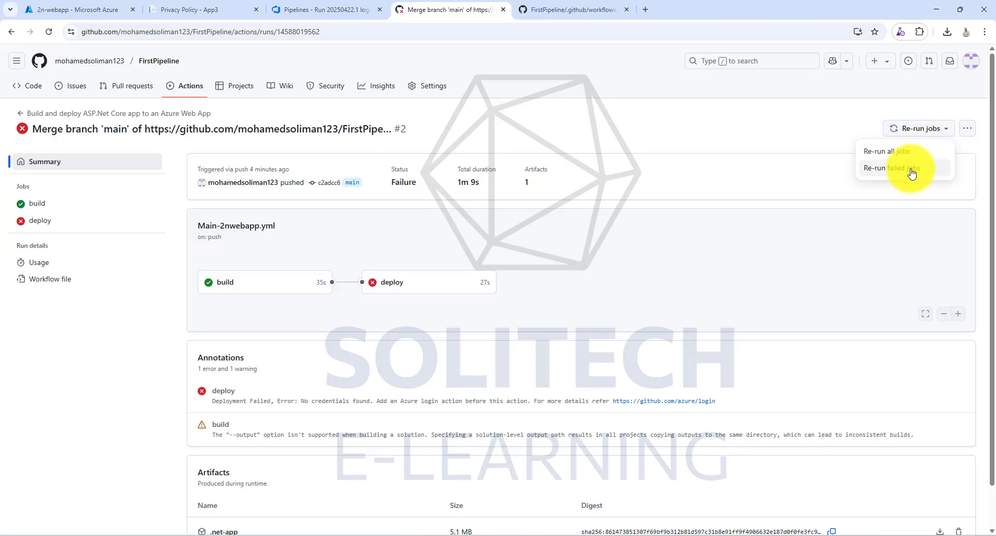
click(909, 169)
click(619, 329)
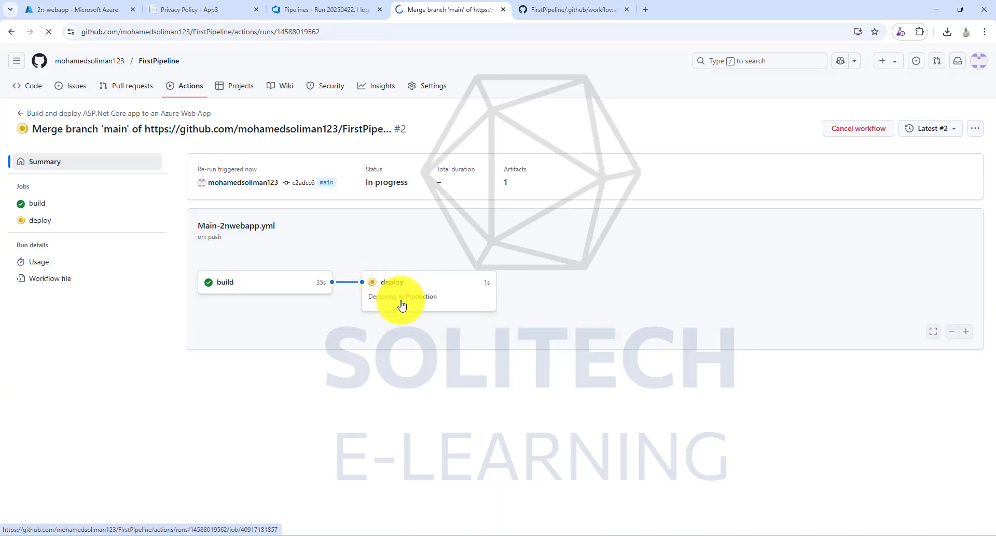
- Open the re-run's deploy job log and collapse the Set up job and Download artifact from build job sections
click(370, 287)
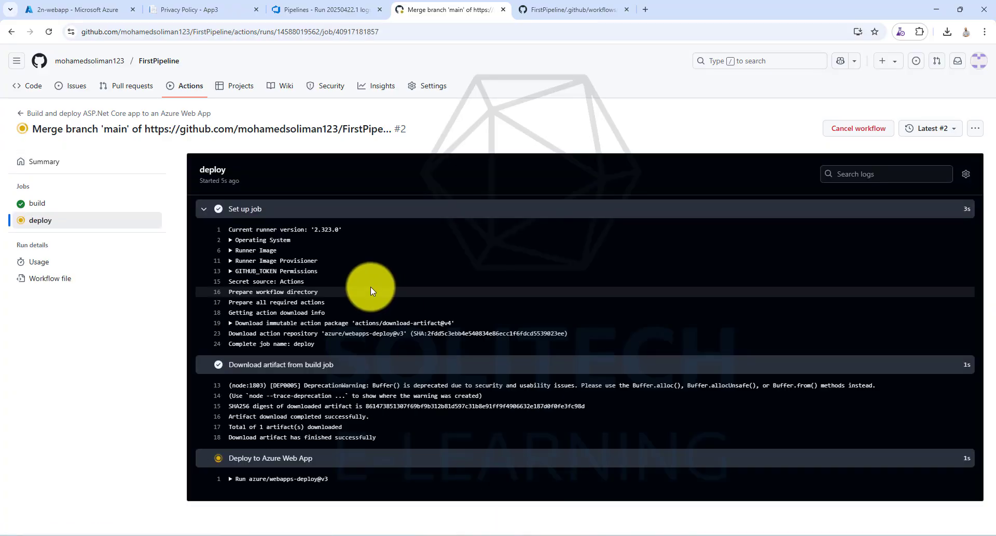
click(204, 210)
click(204, 228)
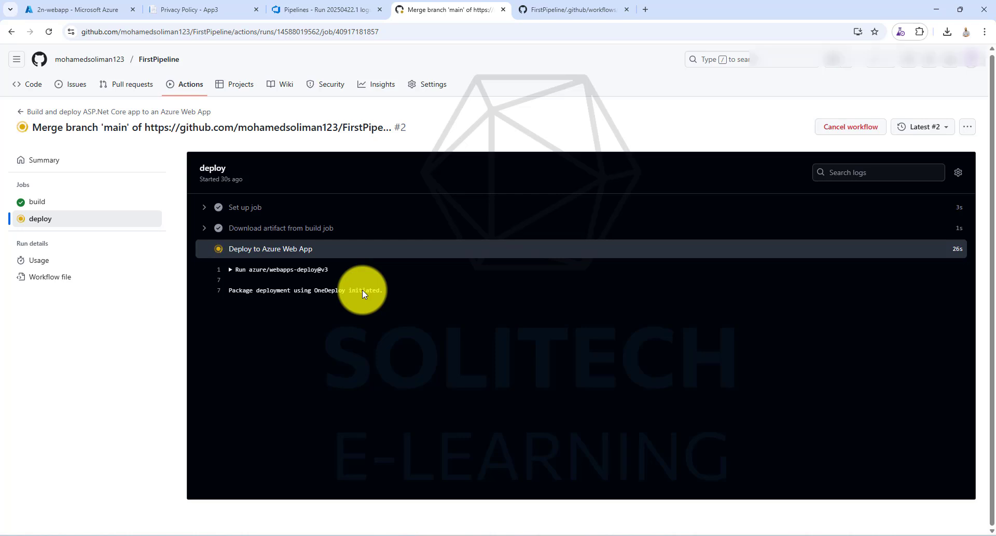
- Check 2n-webapp's Deployment Center logs in the Azure portal, return to the GitHub deploy log and collapse its remaining expanded sections
click(96, 9)
click(317, 149)
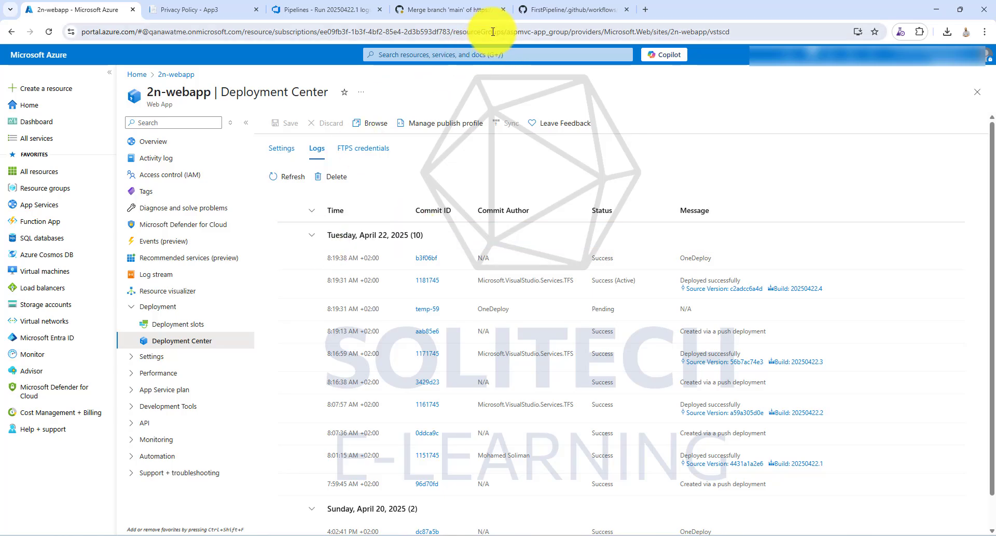
click(439, 10)
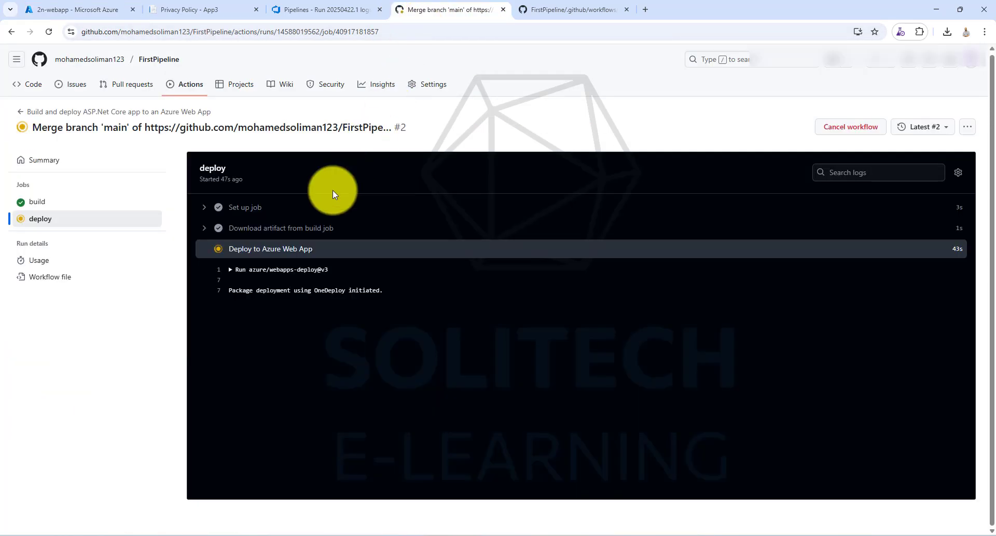
click(205, 178)
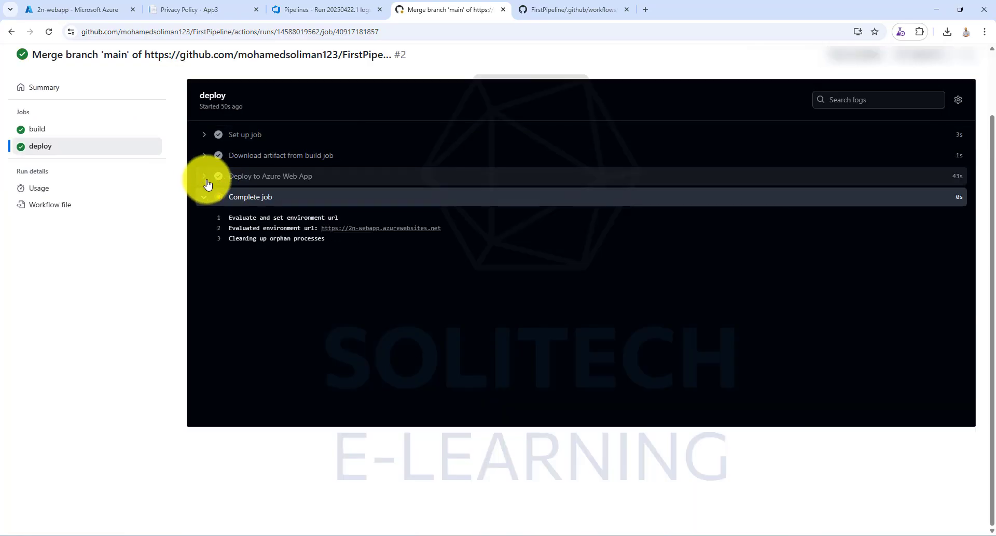
click(206, 200)
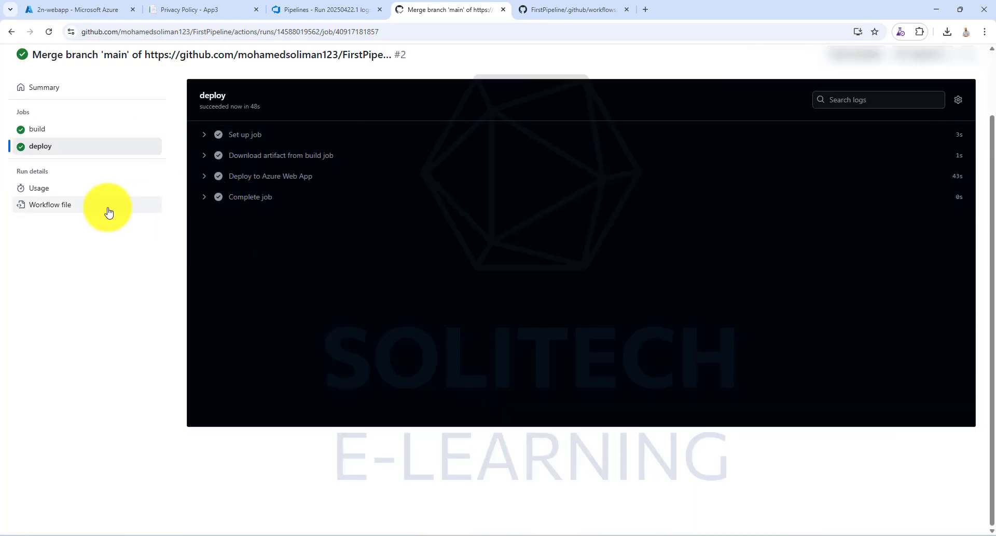
- Refresh the Deployment Center logs in the Azure portal and review the re-run's summary page on GitHub
click(77, 10)
click(293, 179)
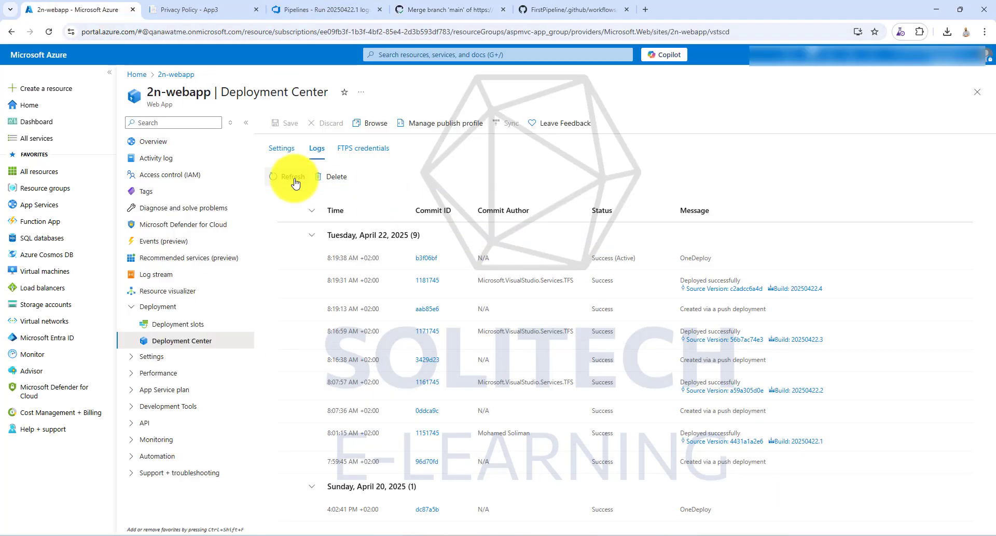
click(418, 10)
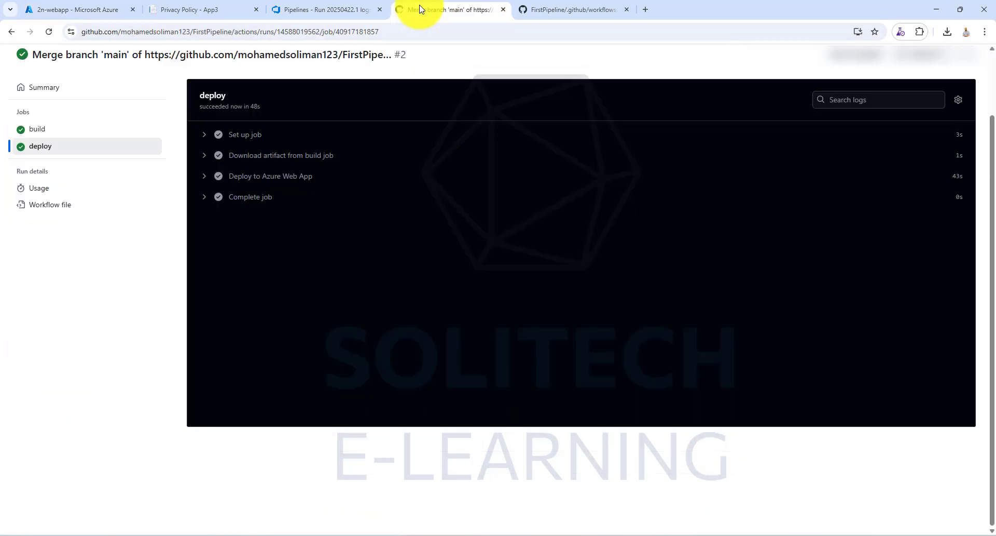
click(47, 87)
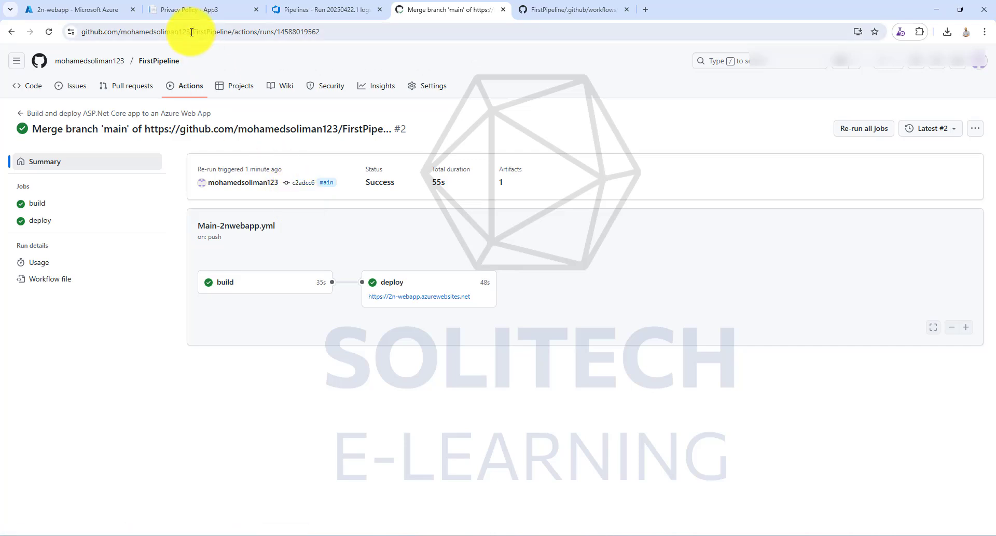
click(78, 9)
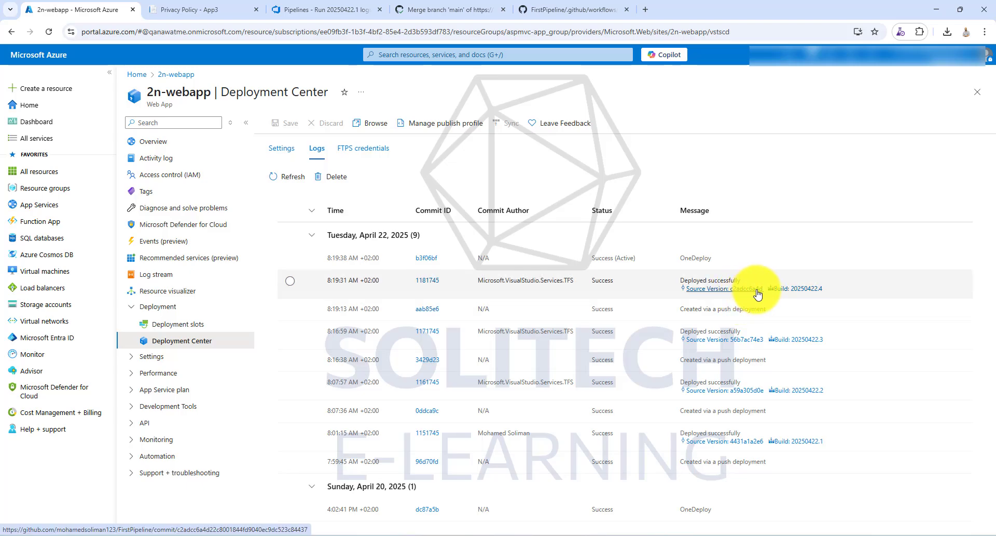
click(288, 176)
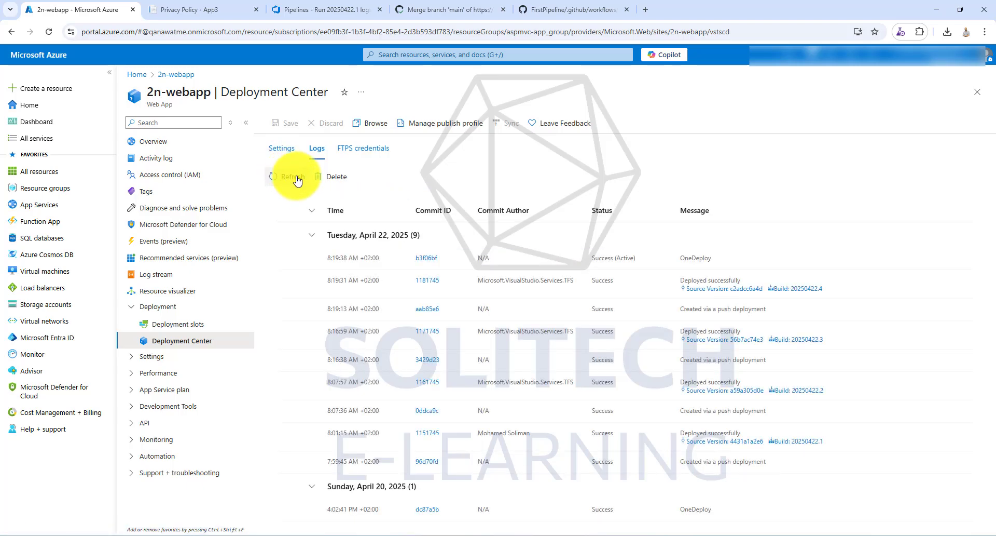
- Reload the 2n-webapp.azurewebsites.net site and view its Contact, Privacy and Home pages
click(222, 8)
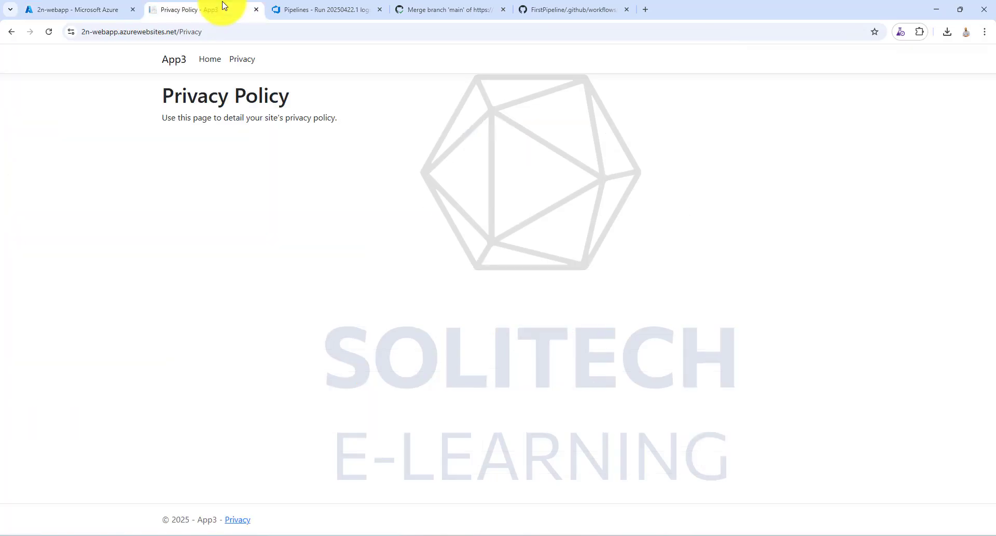
click(52, 33)
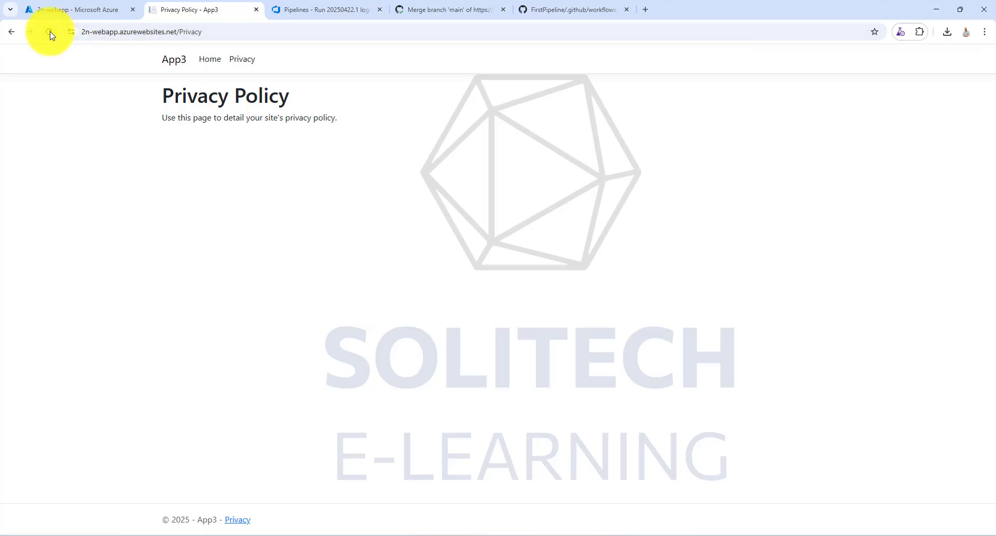
click(50, 32)
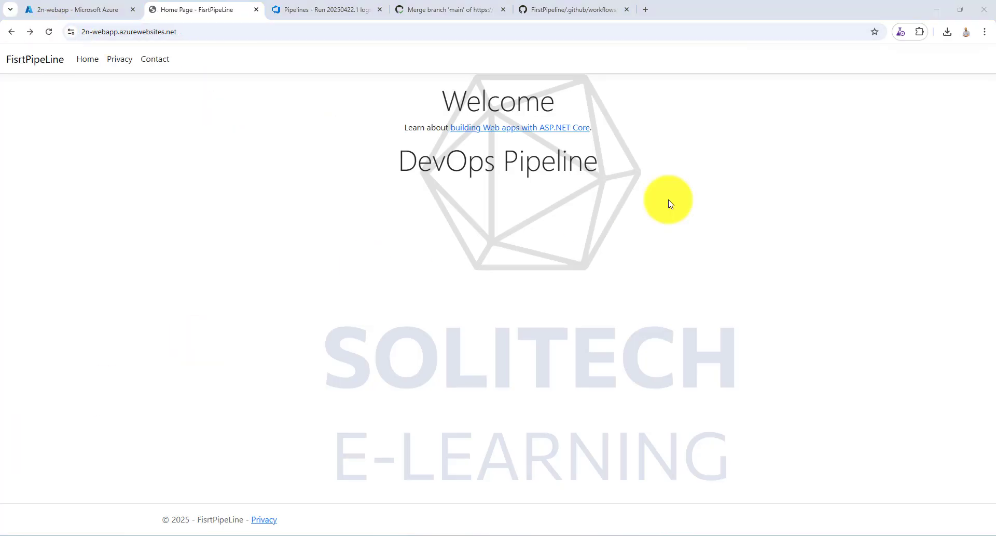
click(155, 59)
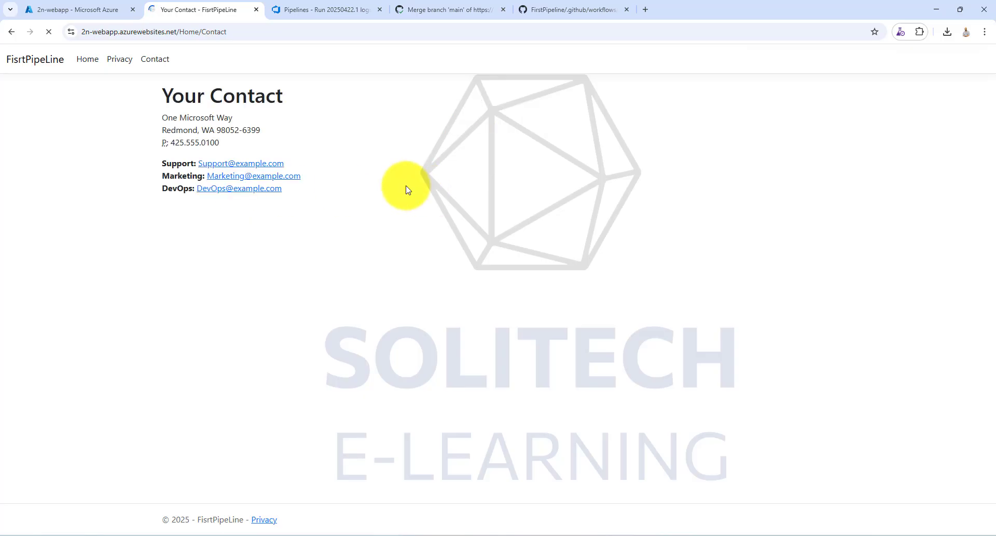
click(119, 60)
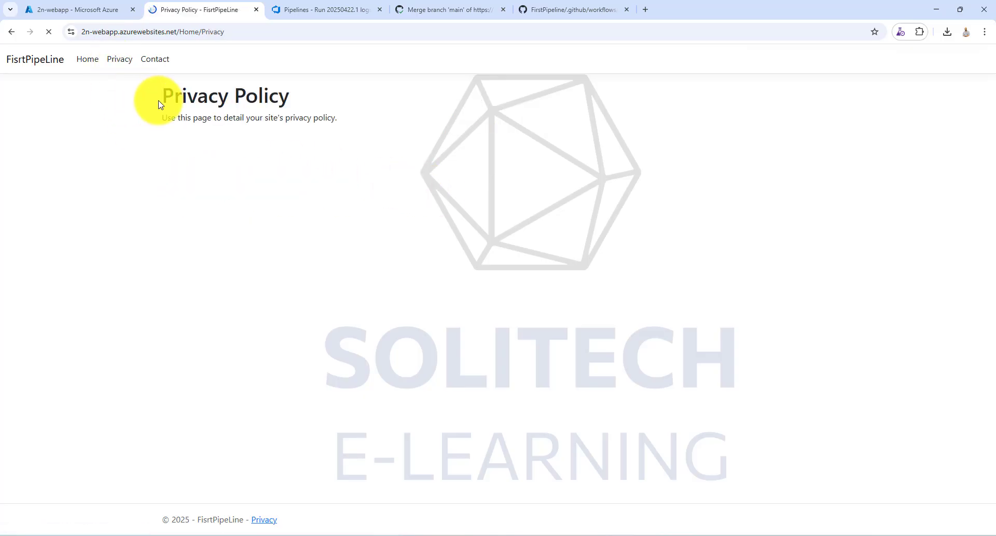
click(90, 60)
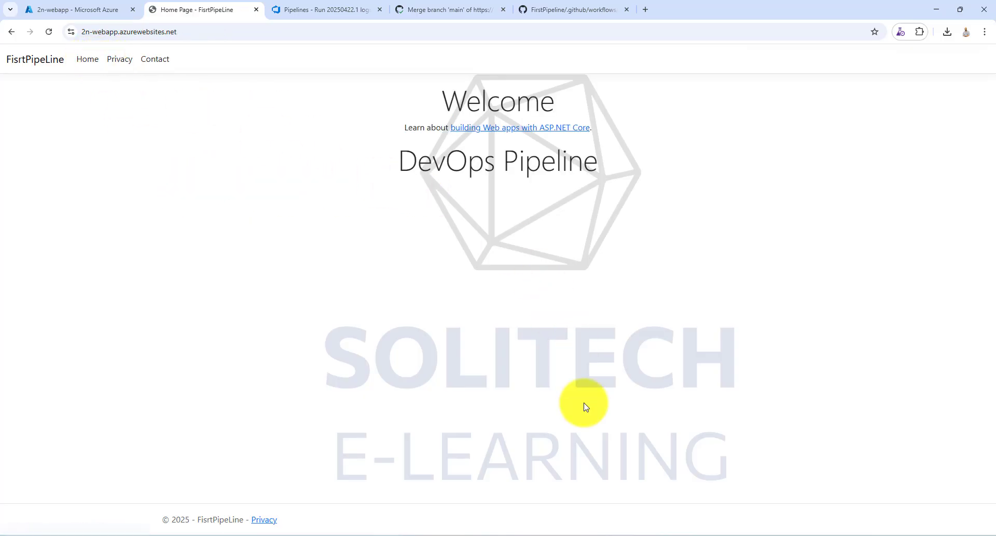
- Switch to Visual Studio, view the project's Index.cshtml and minimize the window
drag(534, 43, 562, 1)
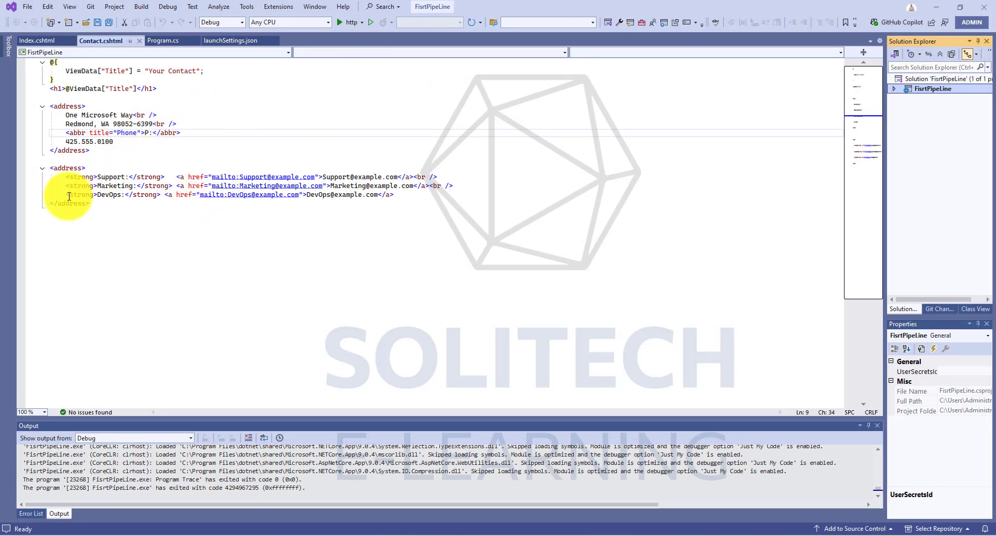
click(53, 41)
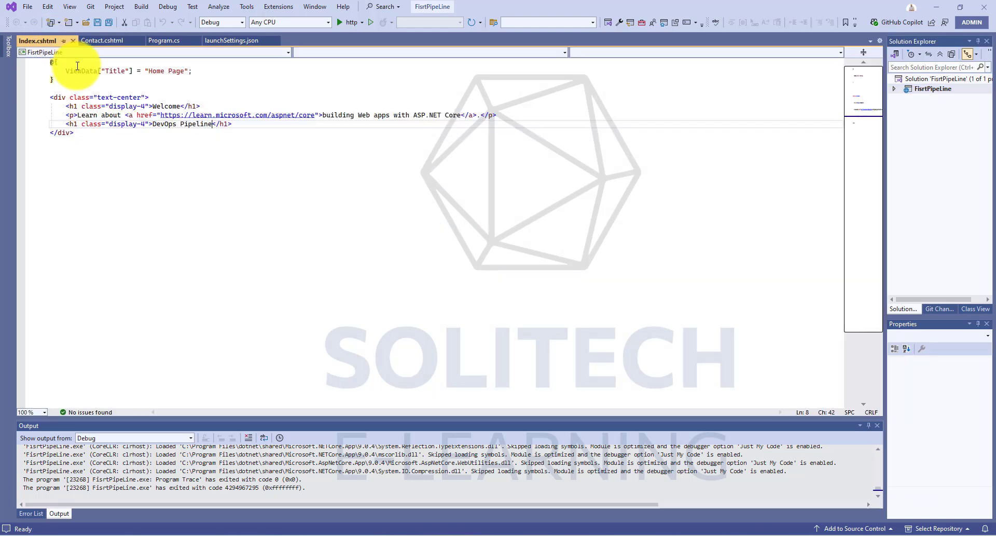
click(936, 6)
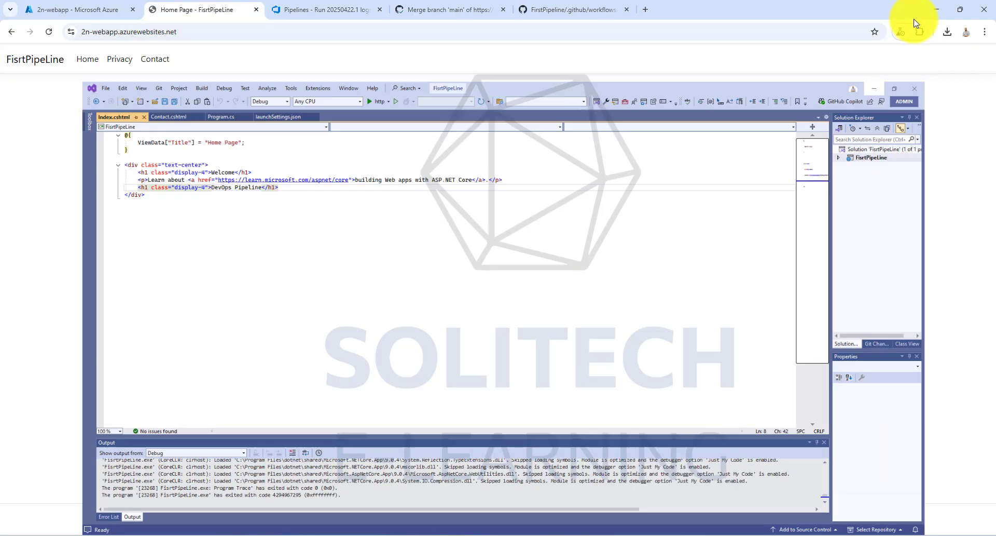
- Switch to GitHub Desktop, show the FirstPipeline repository in File Explorer and browse to its Views\Home folder
click(525, 534)
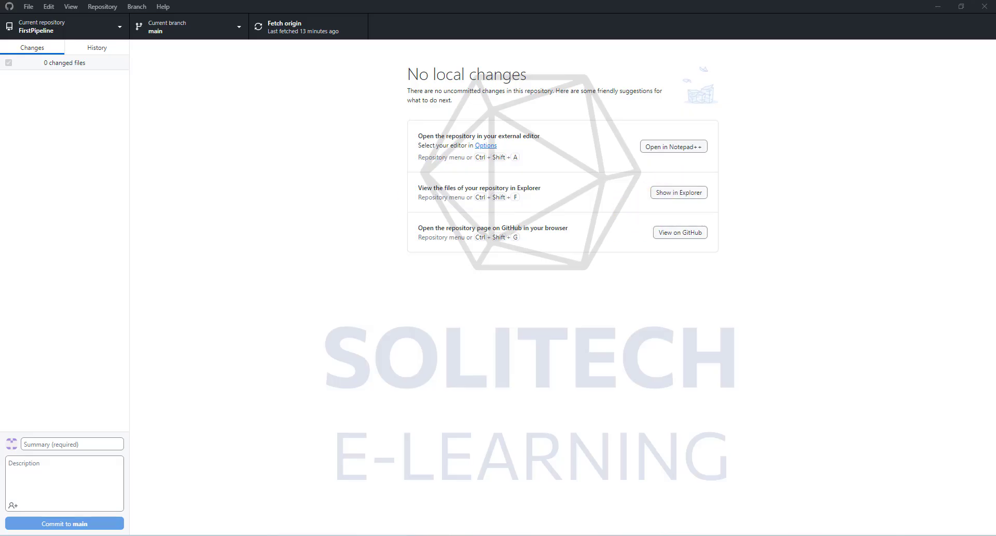
click(678, 192)
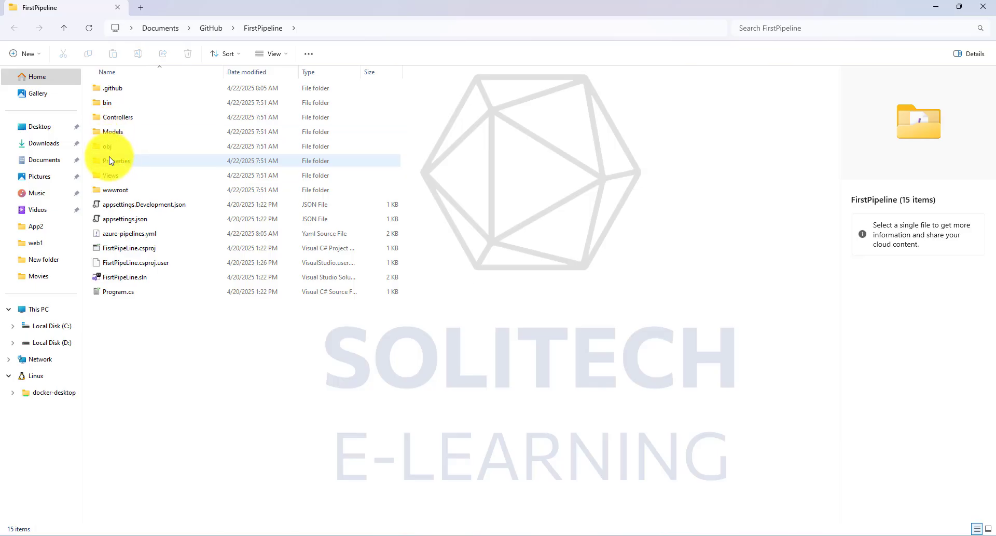
click(111, 177)
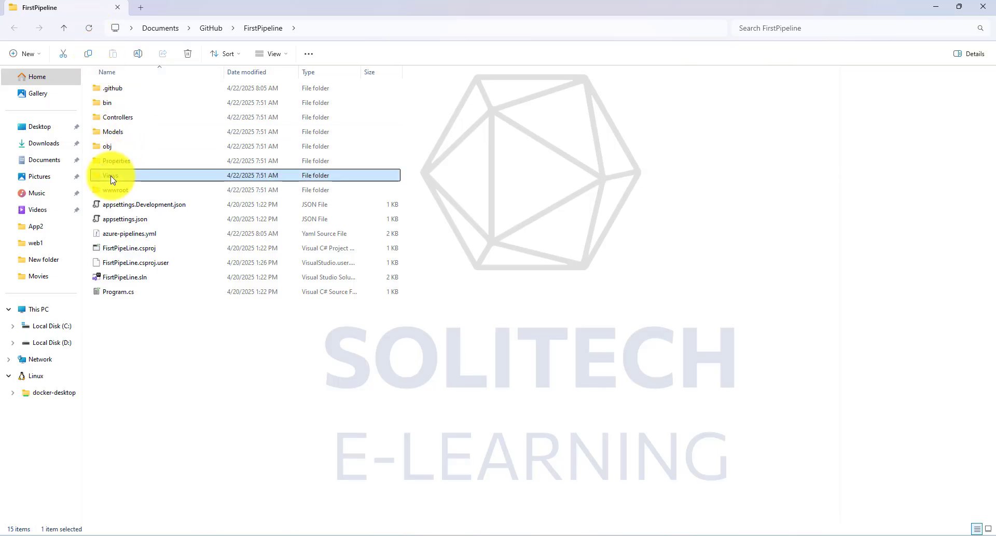
double_click(111, 177)
click(109, 89)
double_click(109, 89)
- Open the Index.cshtml file from the repository's Views\Home folder in an editor
click(120, 104)
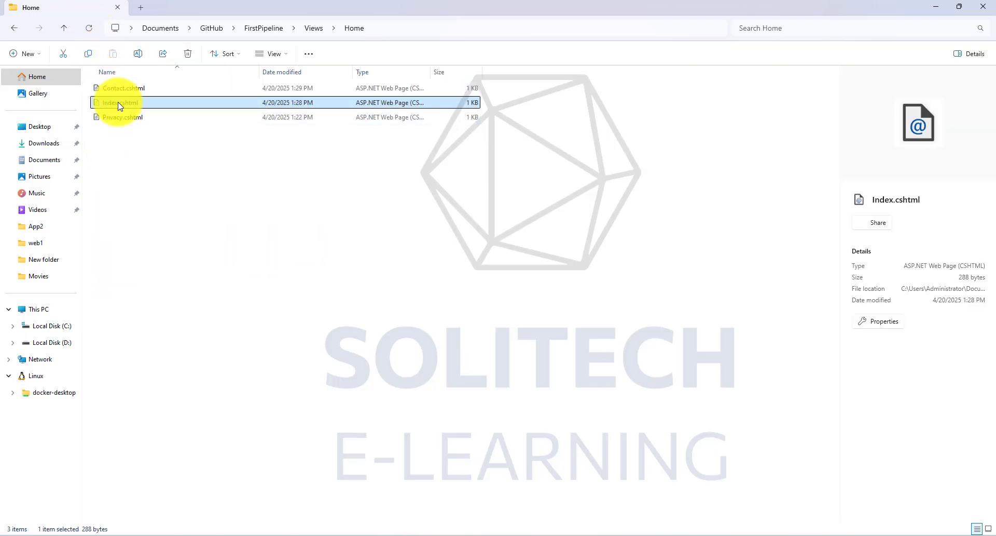
right_click(119, 106)
mouse_move(166, 147)
click(306, 191)
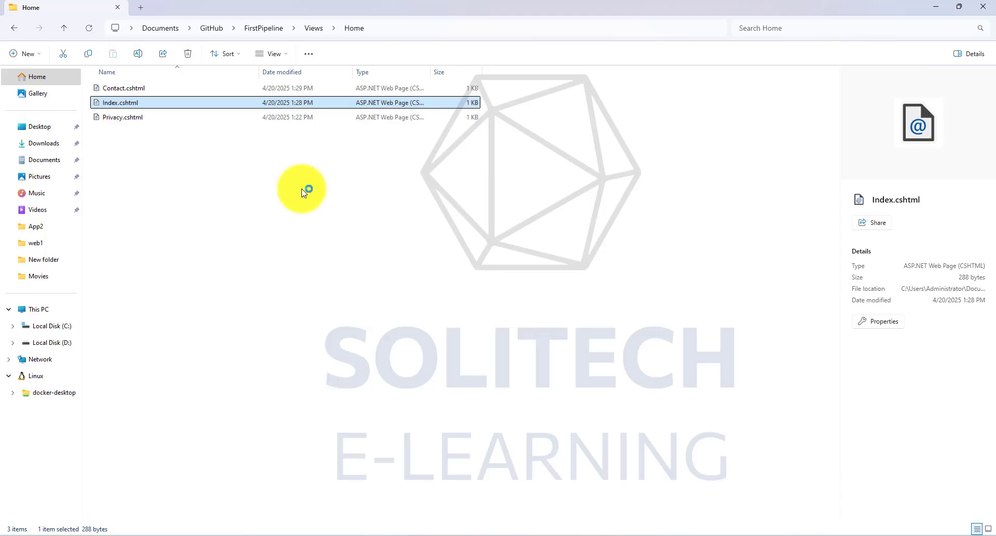
- Duplicate the "DevOps Pipeline" heading line of Index.cshtml directly below the original
drag(222, 110, 59, 107)
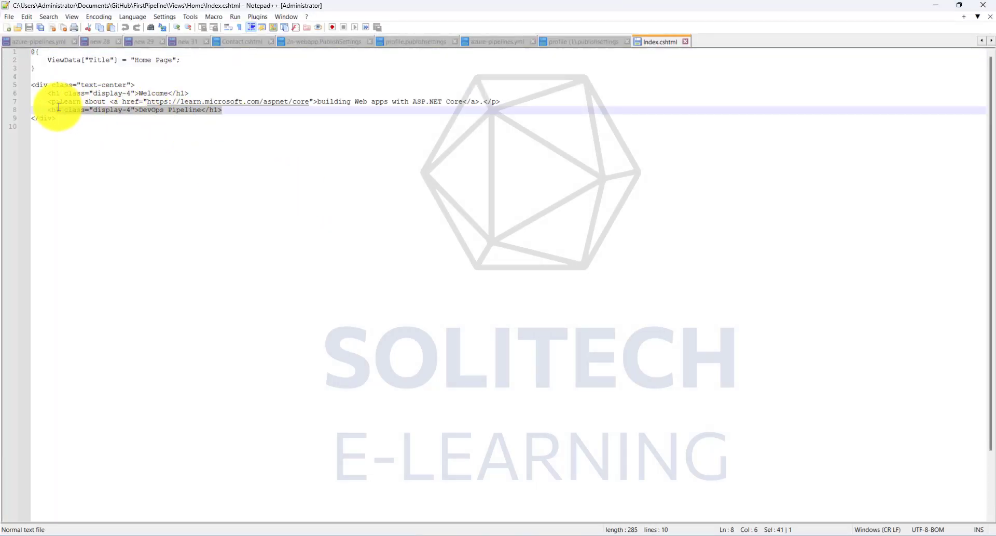
click(231, 110)
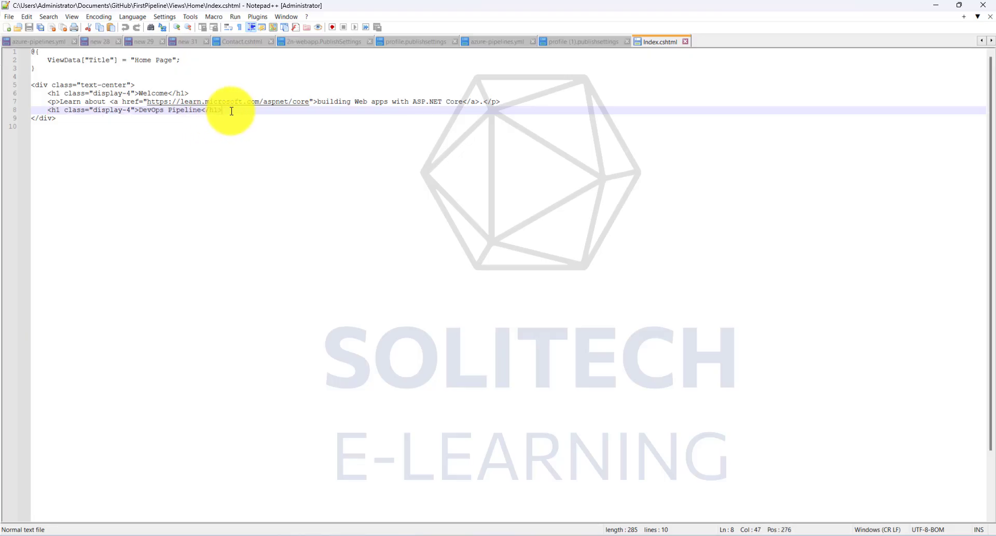
key(Return)
text(<h1 class="display-4">DevOps Pipeline</h1>)
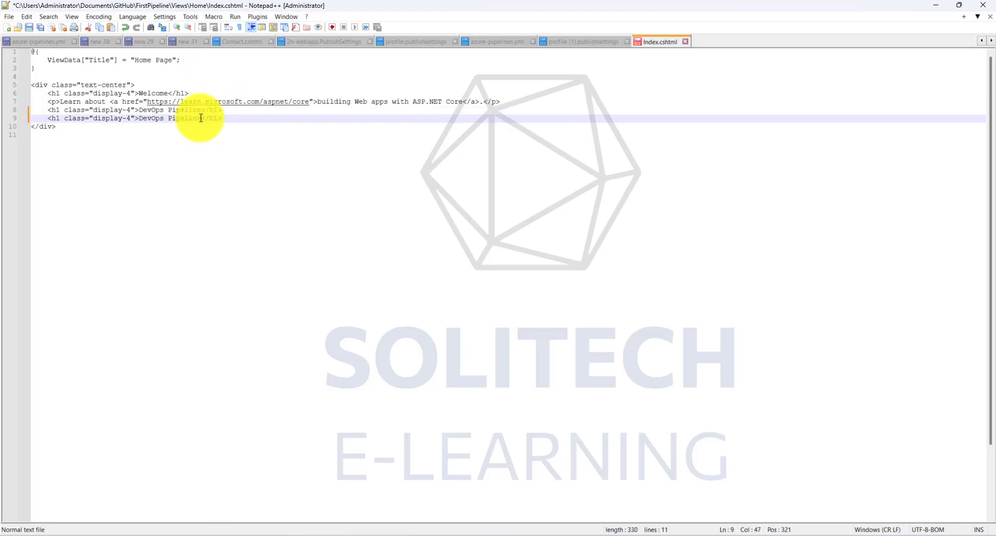
- Change the duplicated heading's text to "DevOps Azure CI/CD", then save and close Index.cshtml
click(205, 118)
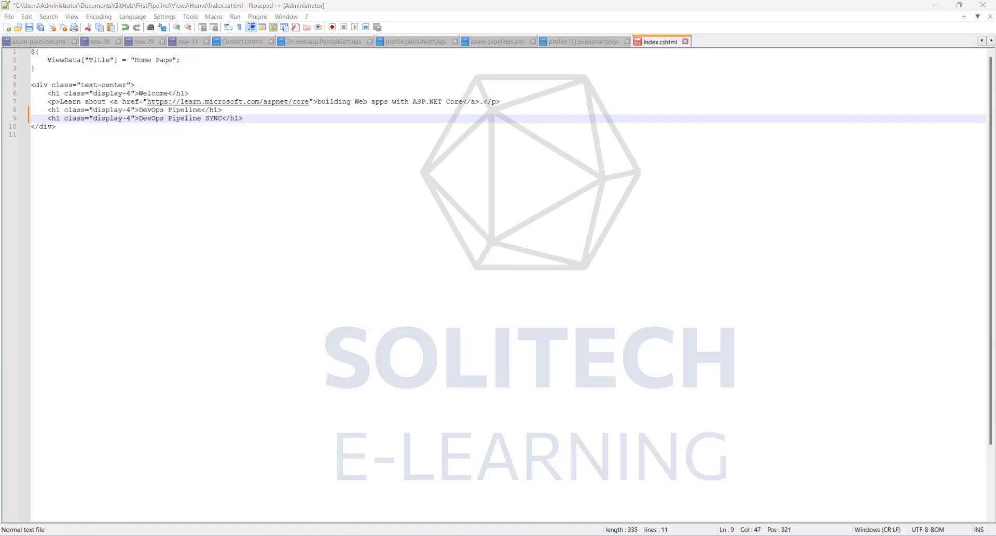
drag(223, 121, 172, 117)
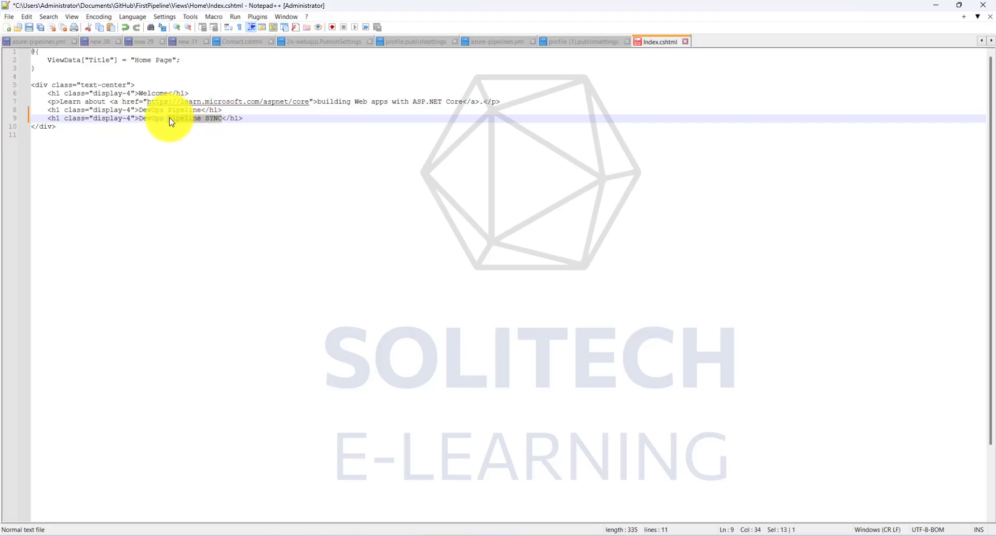
text(Azure)
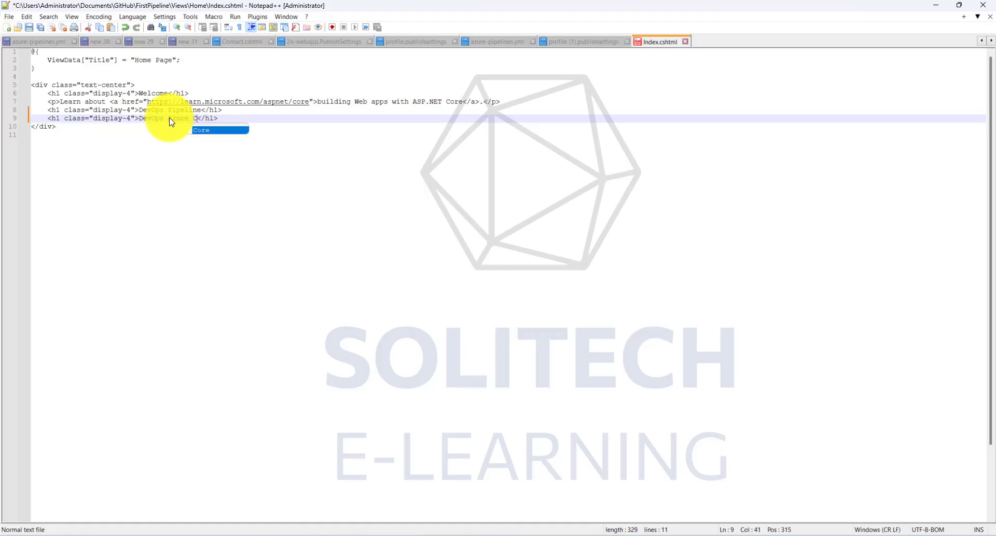
text( CI/CD)
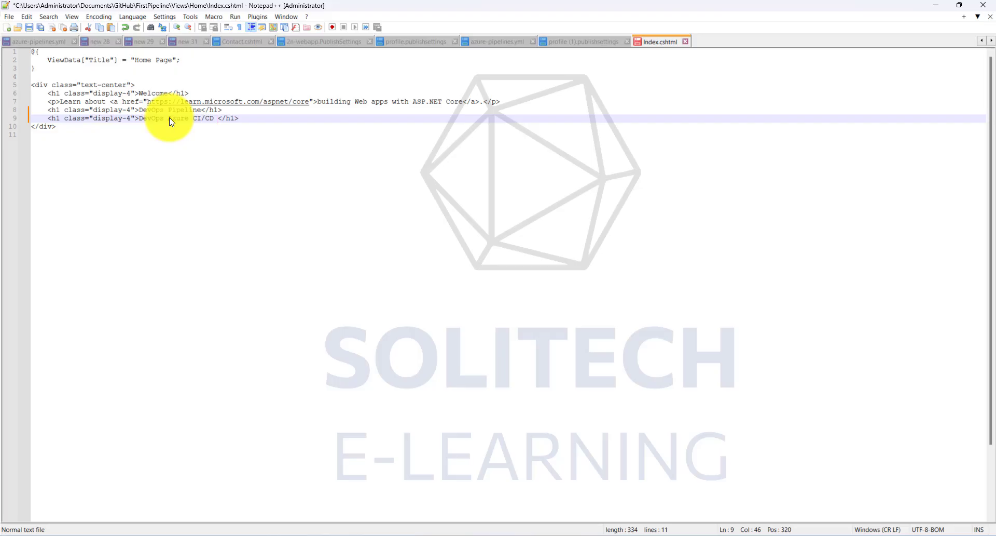
click(28, 27)
click(685, 42)
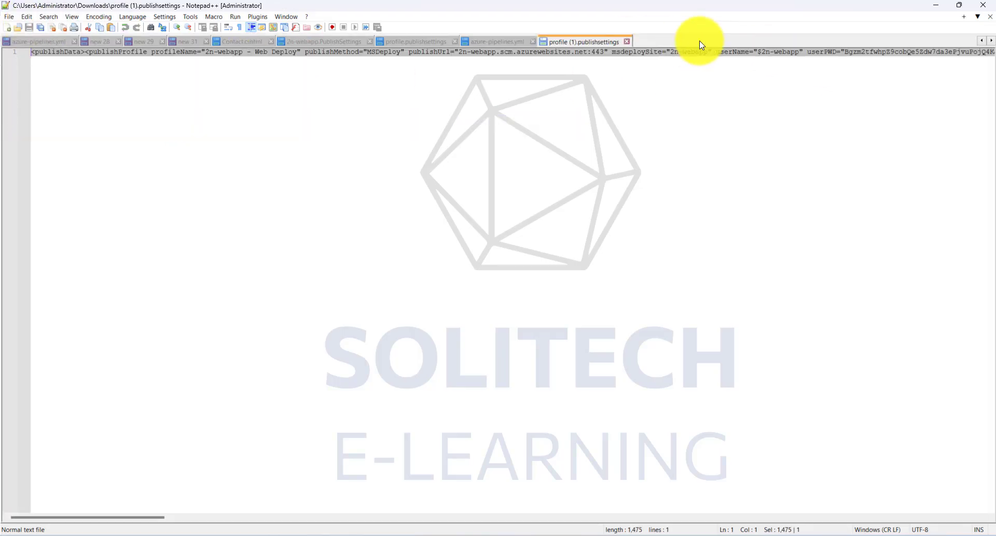
- Switch to GitHub Desktop, commit the Index.cshtml change to main and push it to origin
click(936, 5)
click(522, 535)
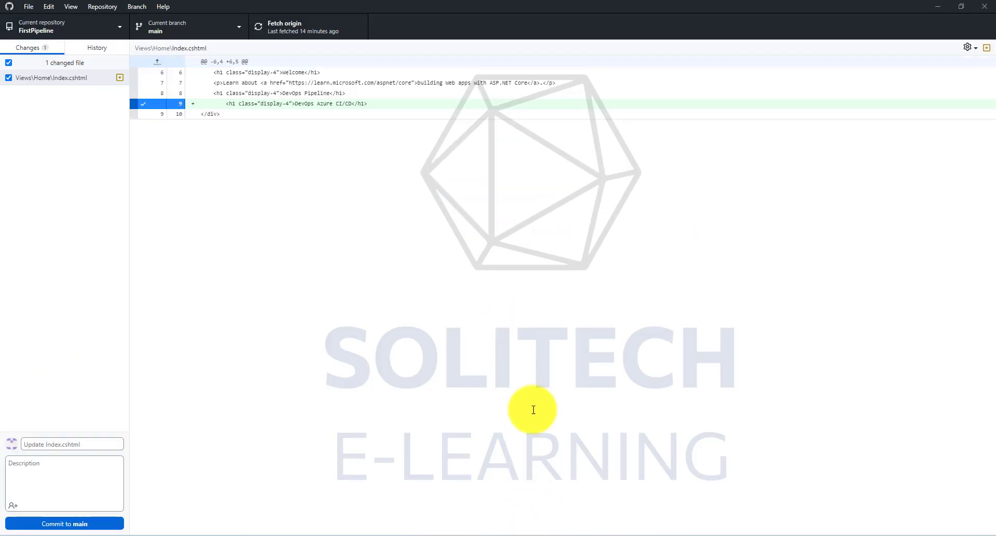
click(95, 522)
click(685, 147)
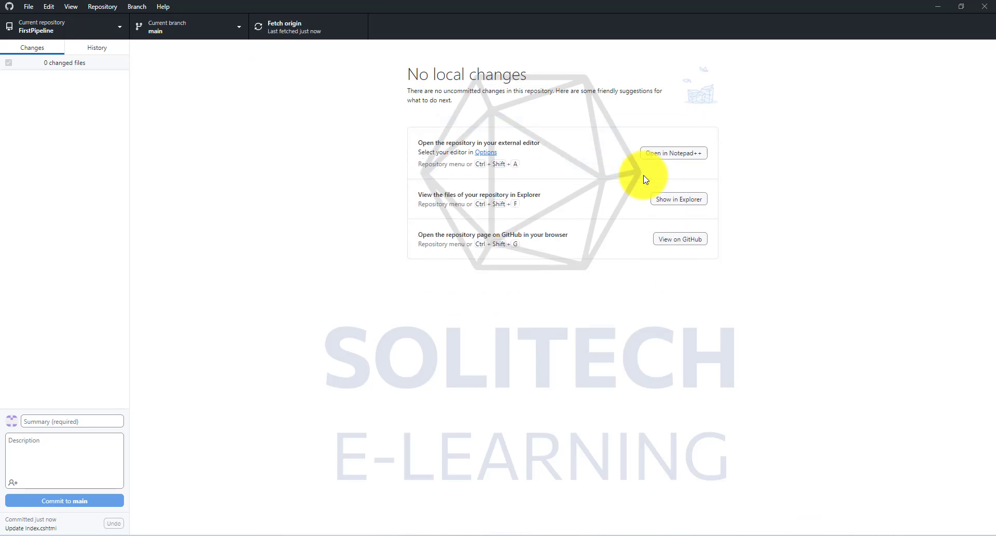
click(939, 7)
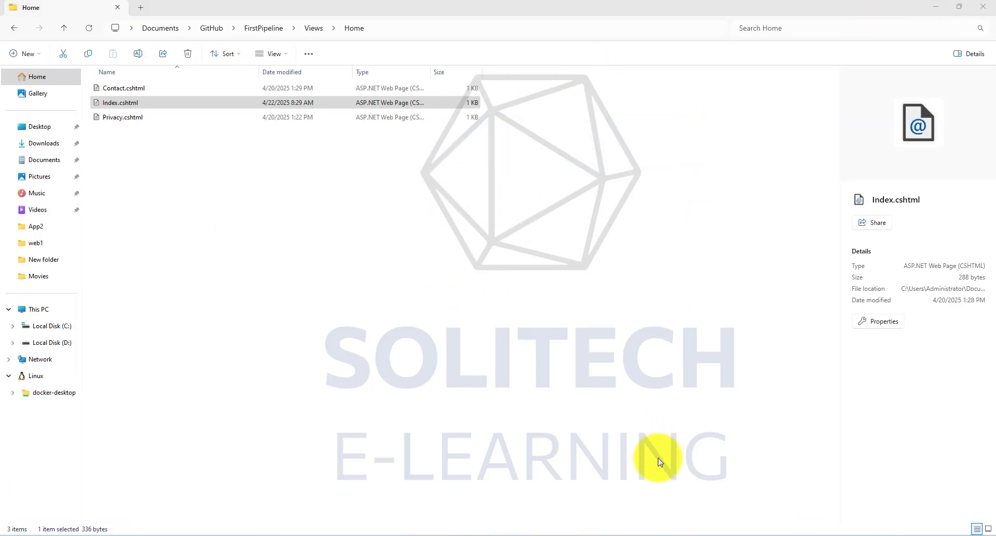
- Switch to the browser and open the "Update Index.cshtml" workflow run from the FirstPipeline repository's Actions
mouse_move(631, 526)
click(734, 377)
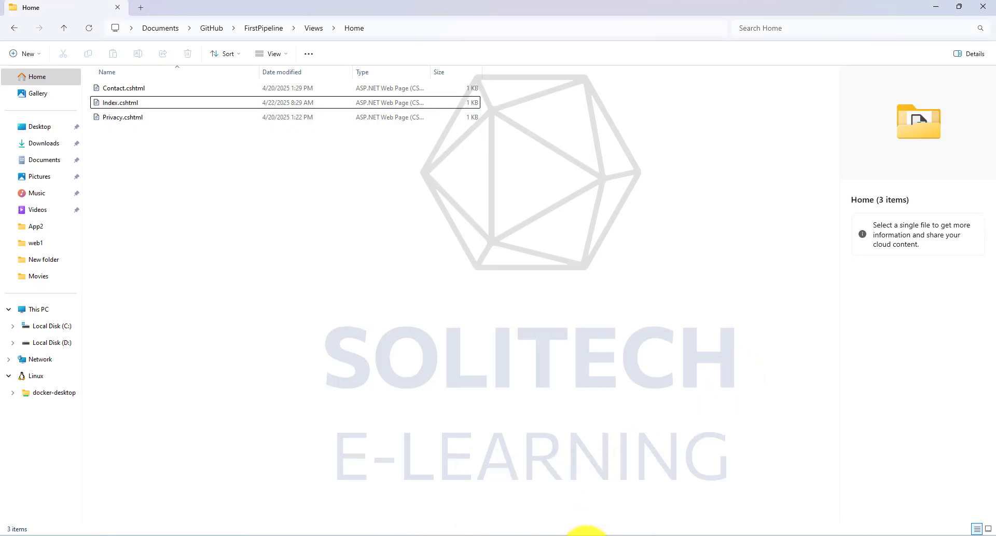
click(582, 483)
click(441, 9)
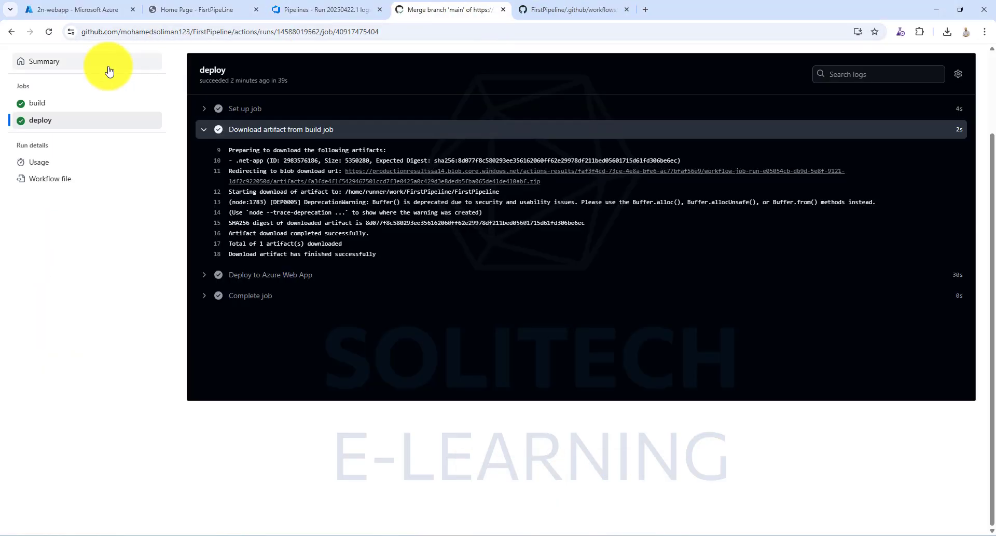
click(40, 61)
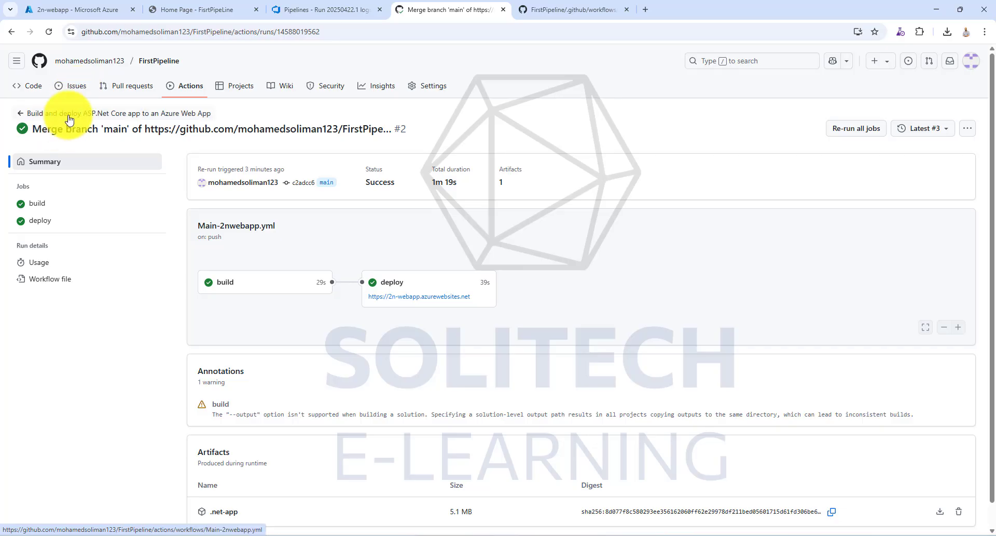
click(187, 85)
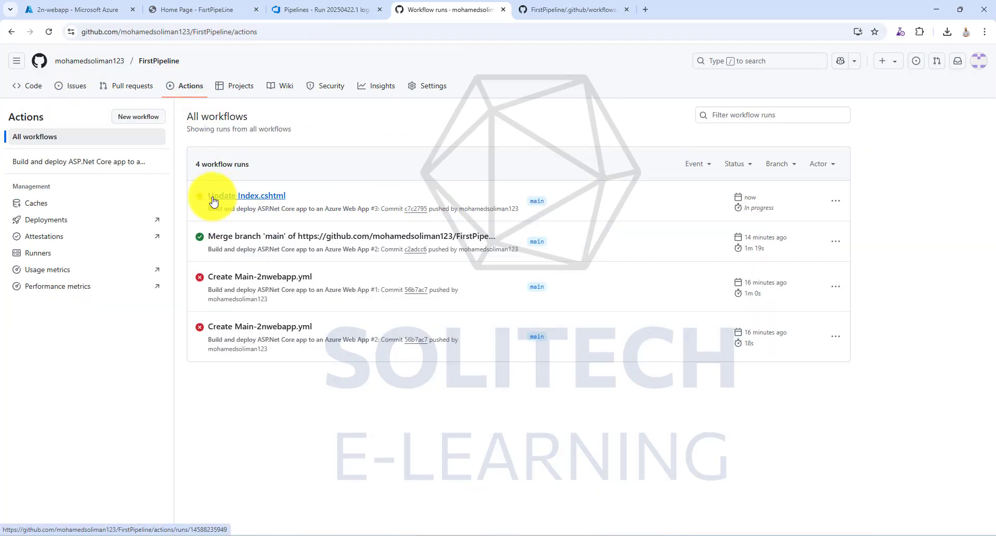
click(247, 198)
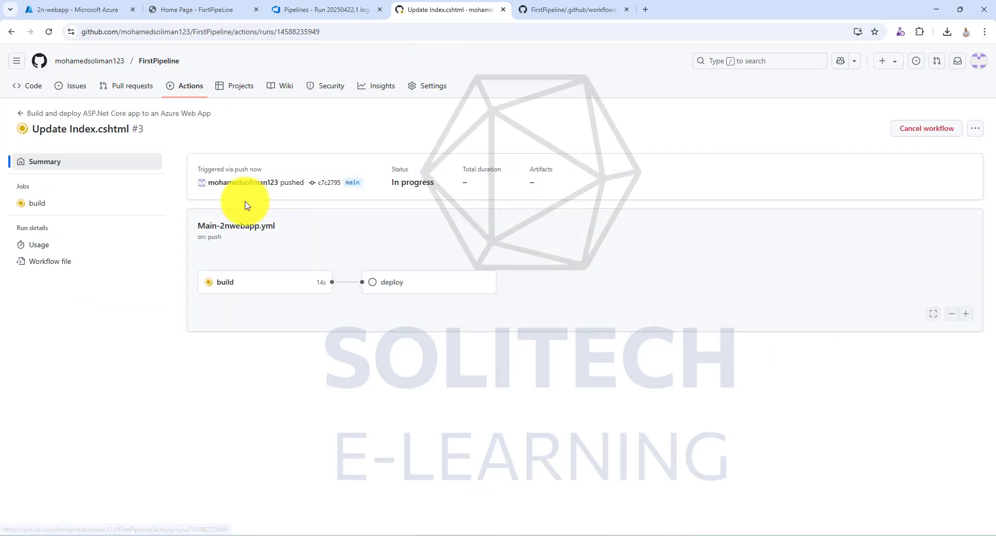
- Reload the 2n-webapp.azurewebsites.net home page, check the "Update Index.cshtml" run's status, and reload the home page again
click(208, 9)
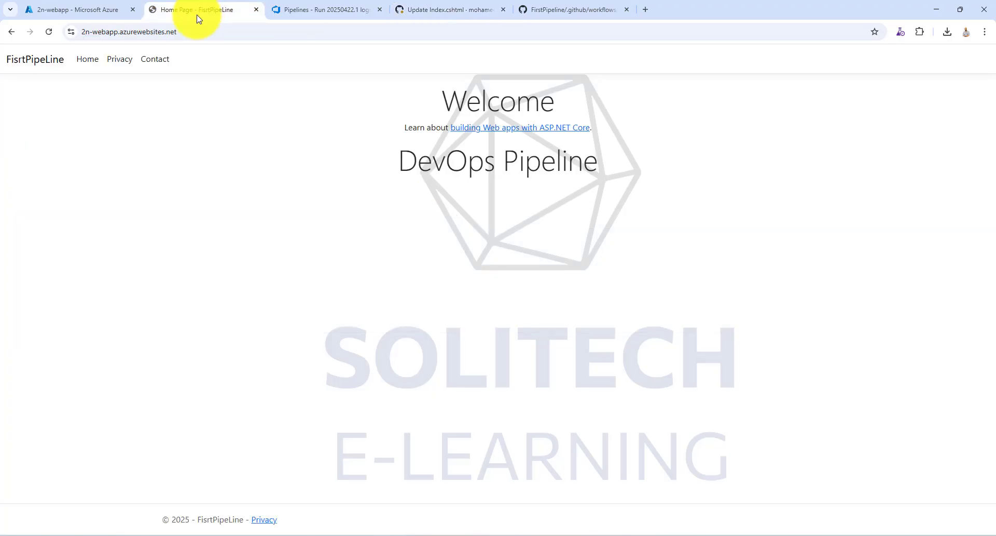
click(49, 32)
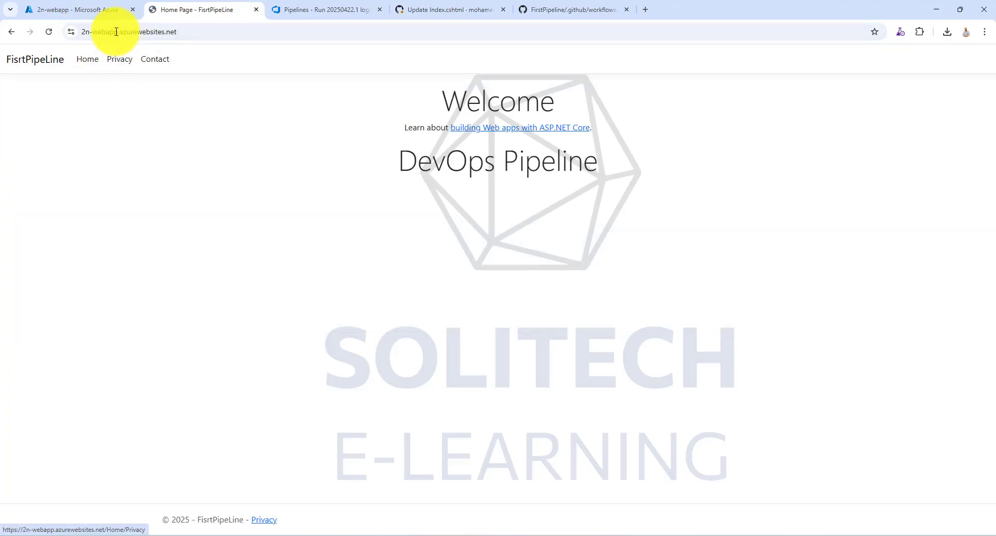
click(431, 10)
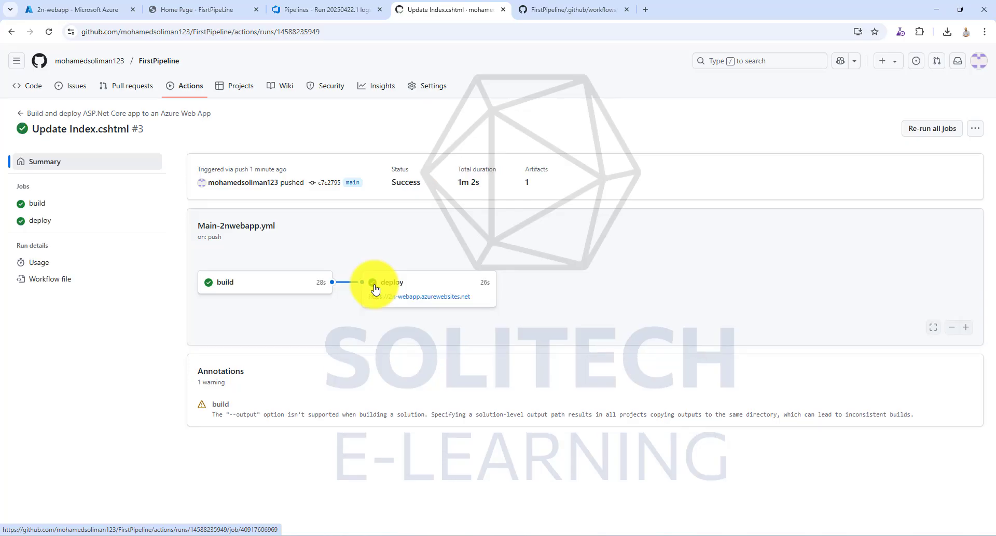
click(243, 10)
click(49, 32)
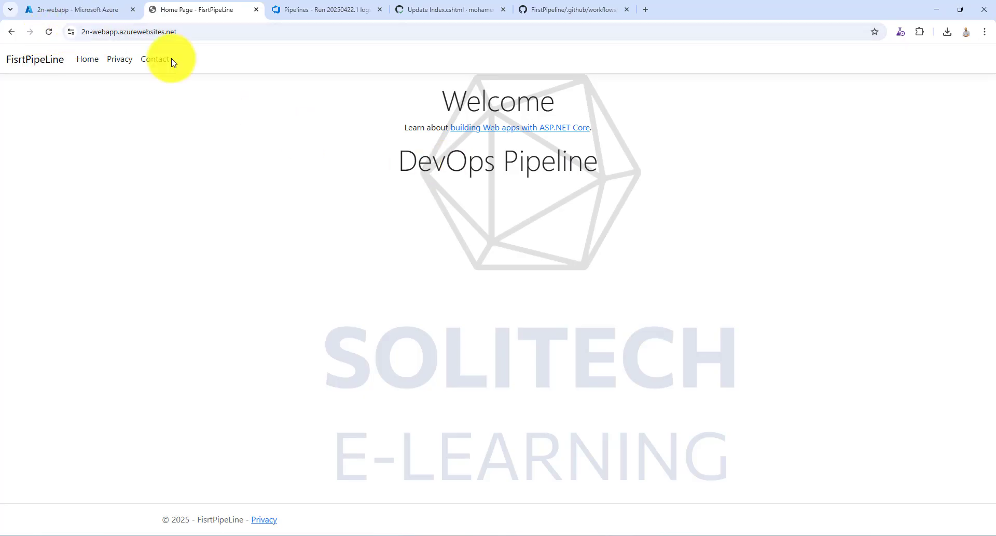
click(48, 32)
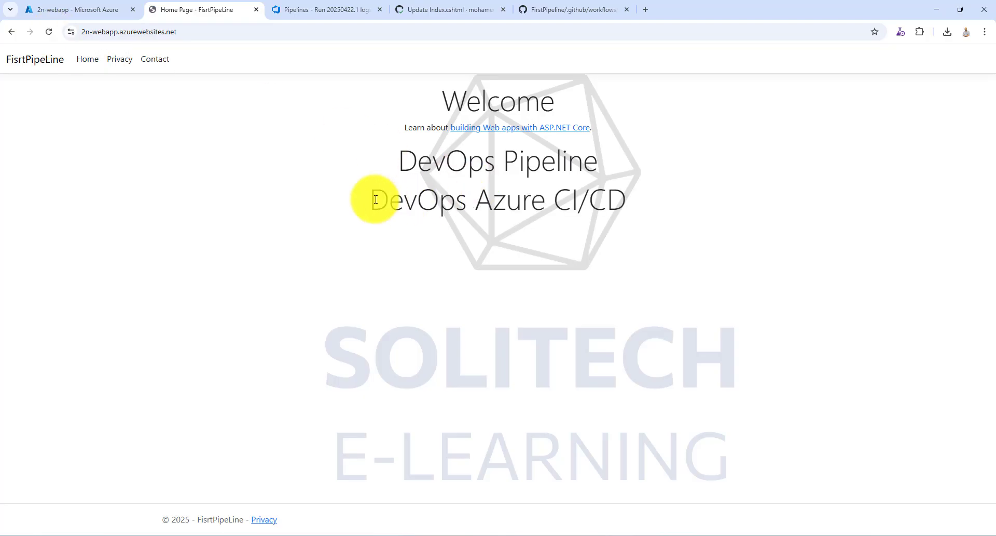
- Examine the new heading on the deployed home page, view the Privacy and Contact pages, and return to Home
drag(368, 199, 630, 200)
click(124, 60)
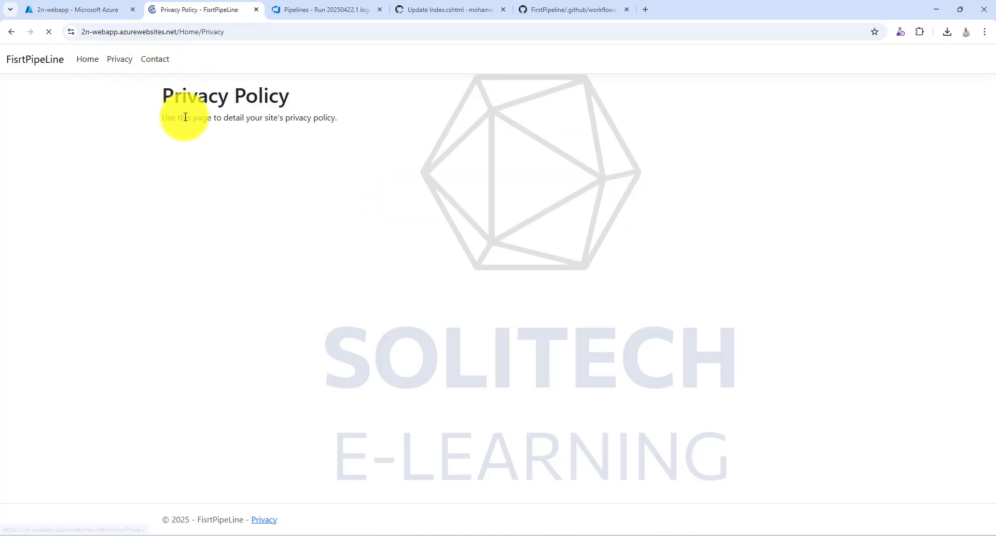
drag(155, 120, 445, 142)
click(162, 65)
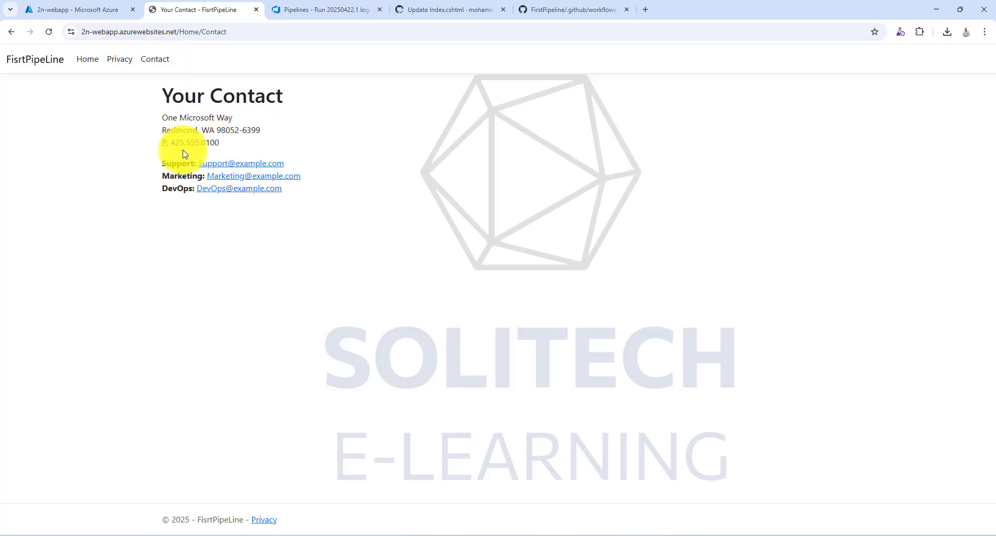
drag(182, 154, 40, 72)
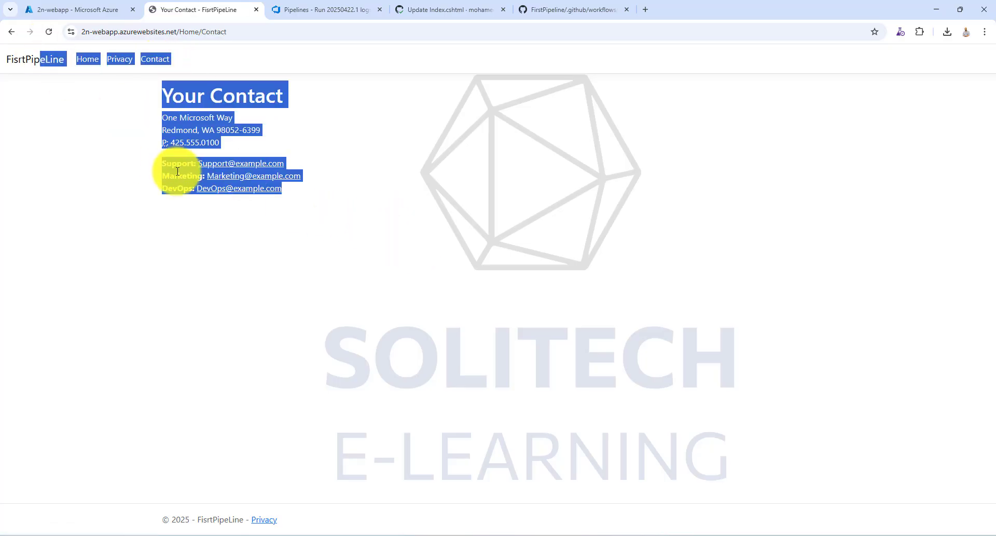
click(137, 225)
click(87, 63)
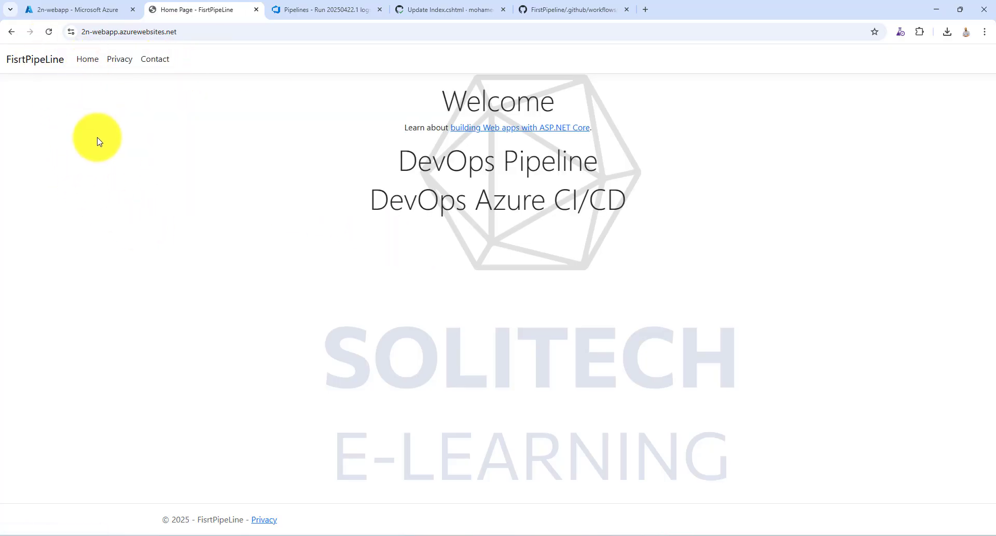